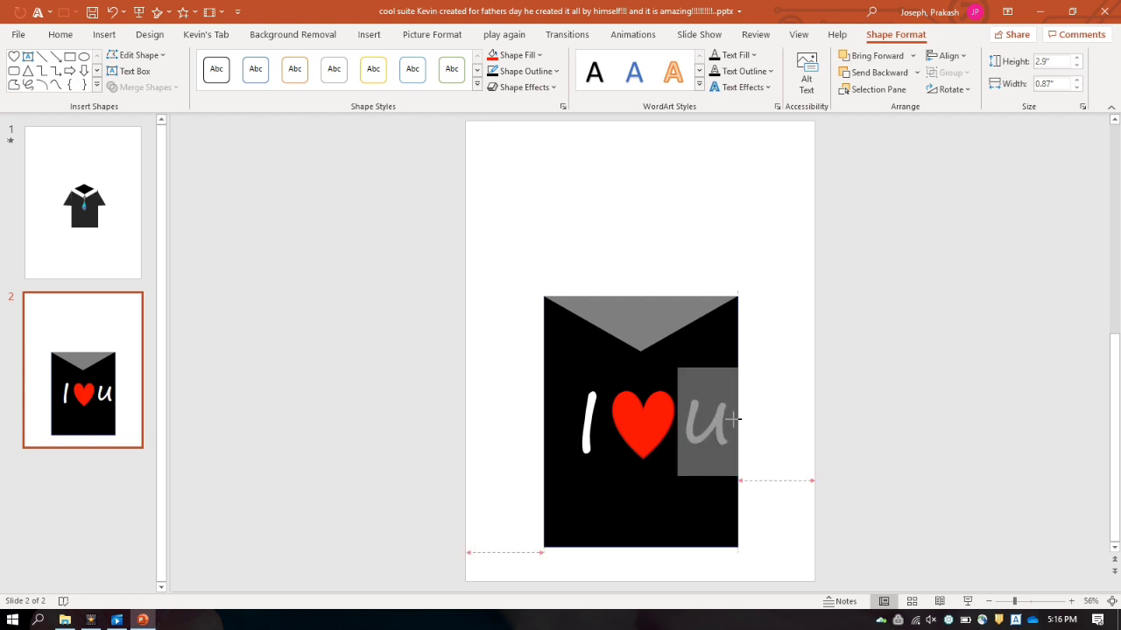
# - Enlarge the letter U on the black shirt to font size 199
pyautogui.click(756, 419)
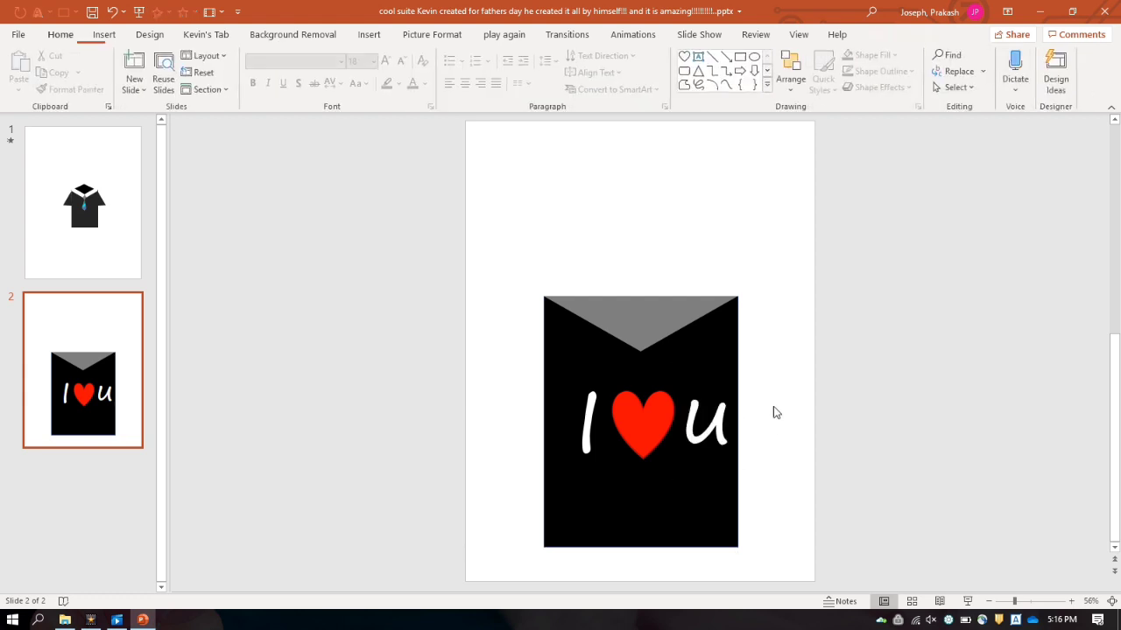
pyautogui.click(729, 422)
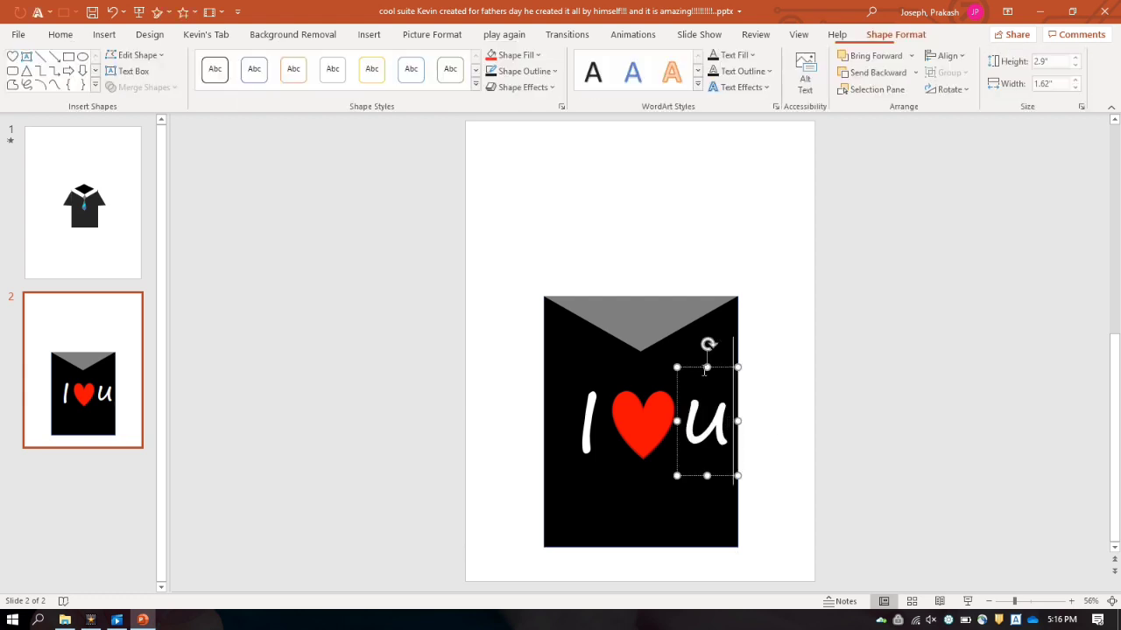
pyautogui.click(50, 37)
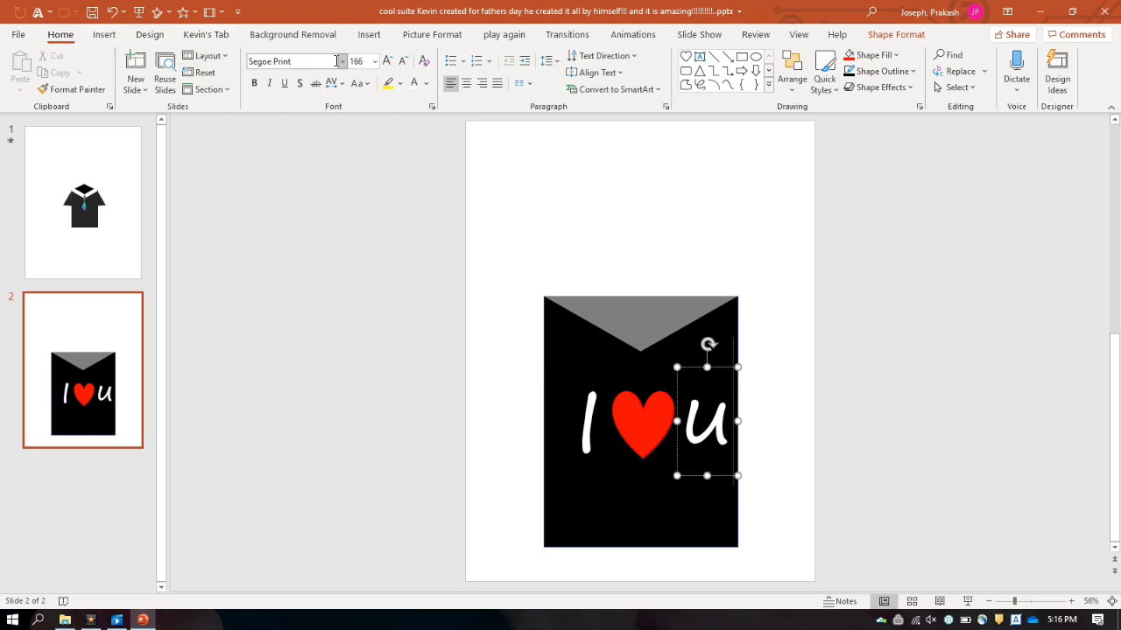
pyautogui.click(388, 61)
pyautogui.click(387, 61)
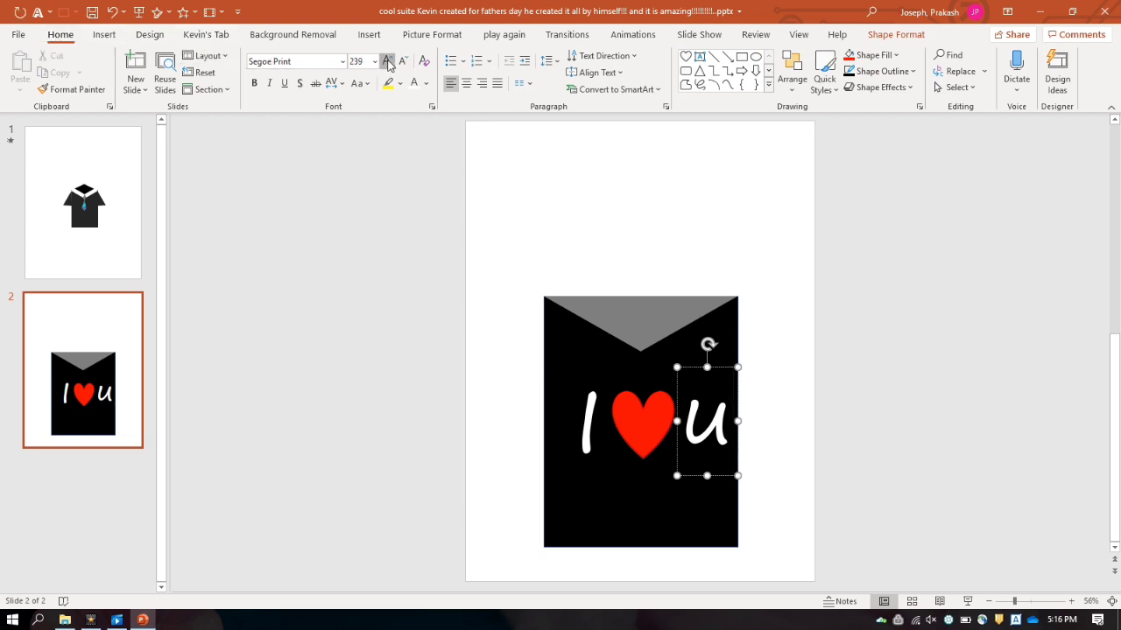
pyautogui.doubleClick(710, 445)
pyautogui.click(386, 61)
pyautogui.click(386, 61)
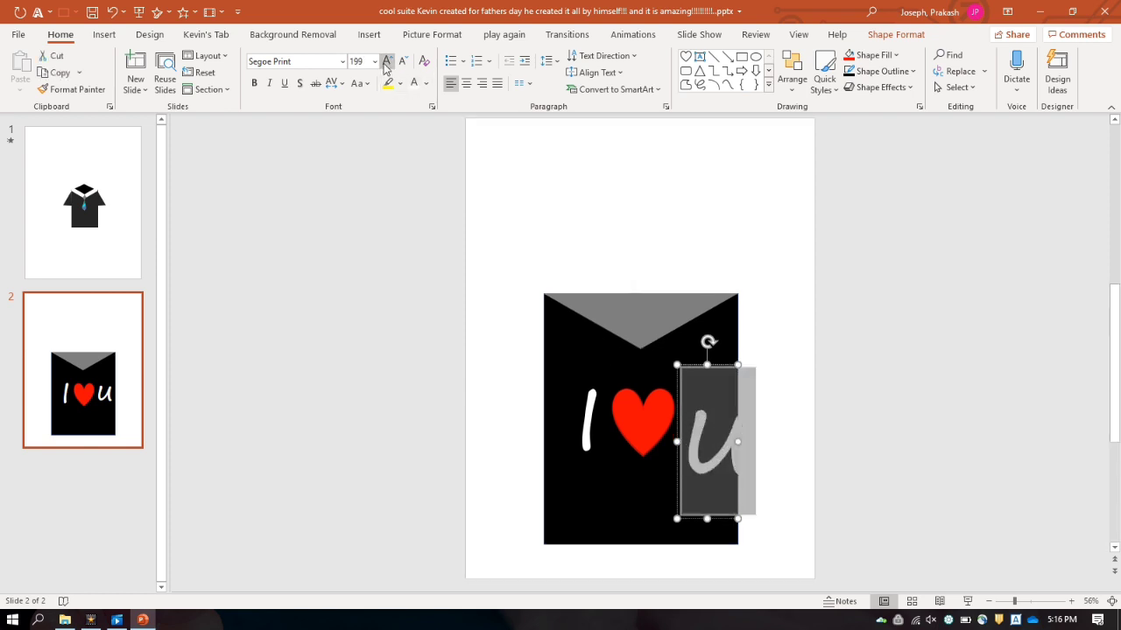
pyautogui.click(402, 61)
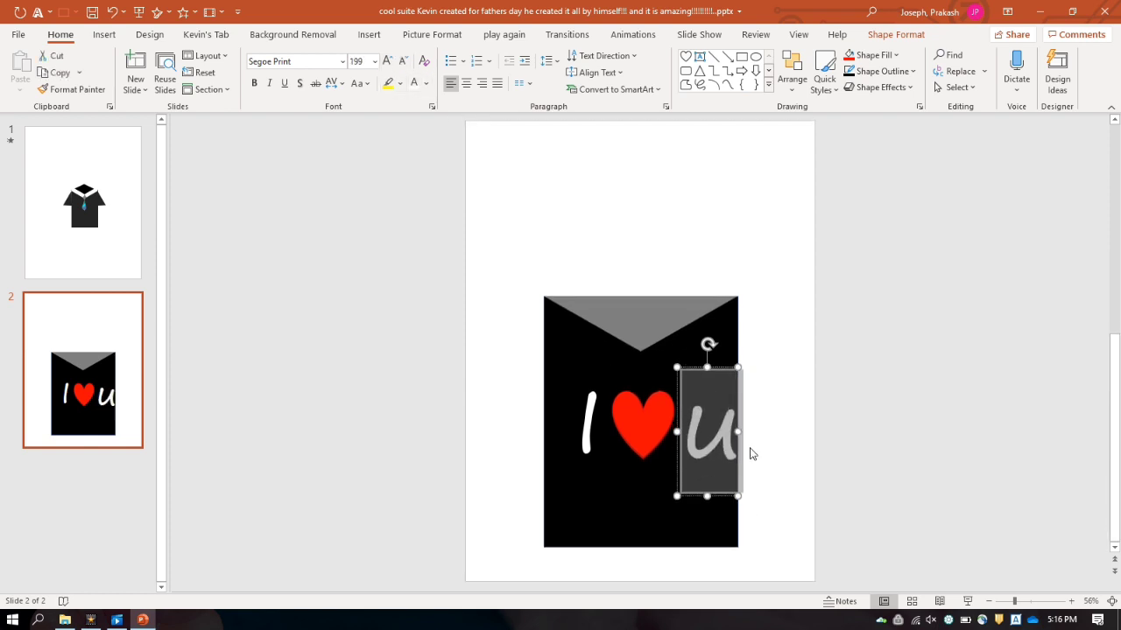
# - Space out the lettering by shifting the I and the heart slightly left and nudging the U up and left inside the shirt
pyautogui.click(705, 382)
pyautogui.moveTo(712, 363); pyautogui.dragTo(709, 360)
pyautogui.click(588, 424)
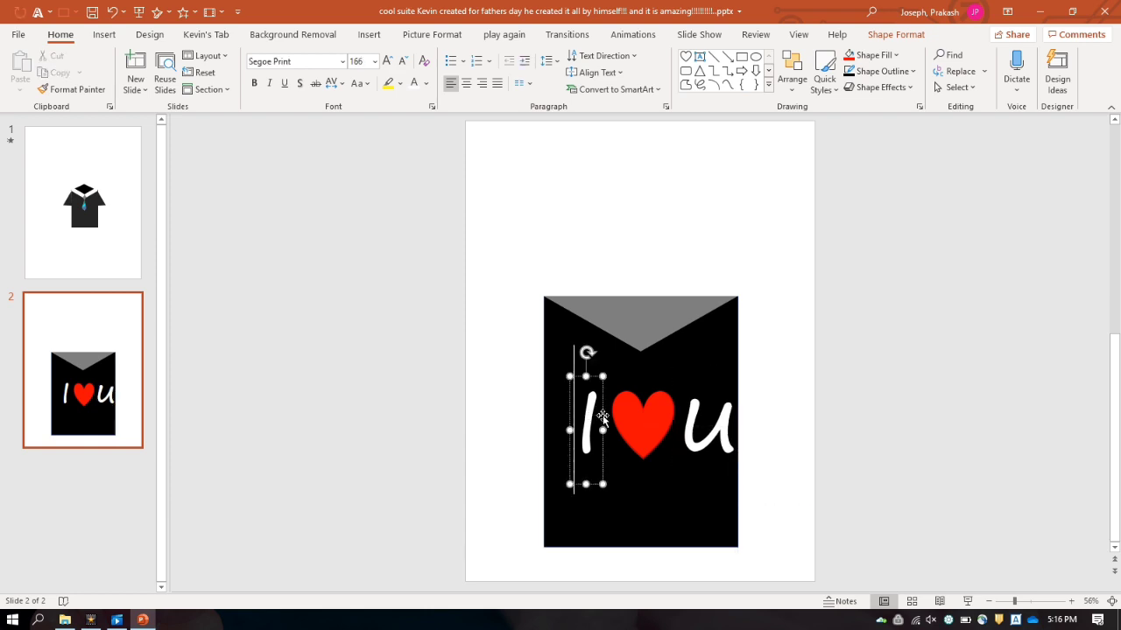
pyautogui.moveTo(603, 416); pyautogui.dragTo(593, 419)
pyautogui.click(657, 418)
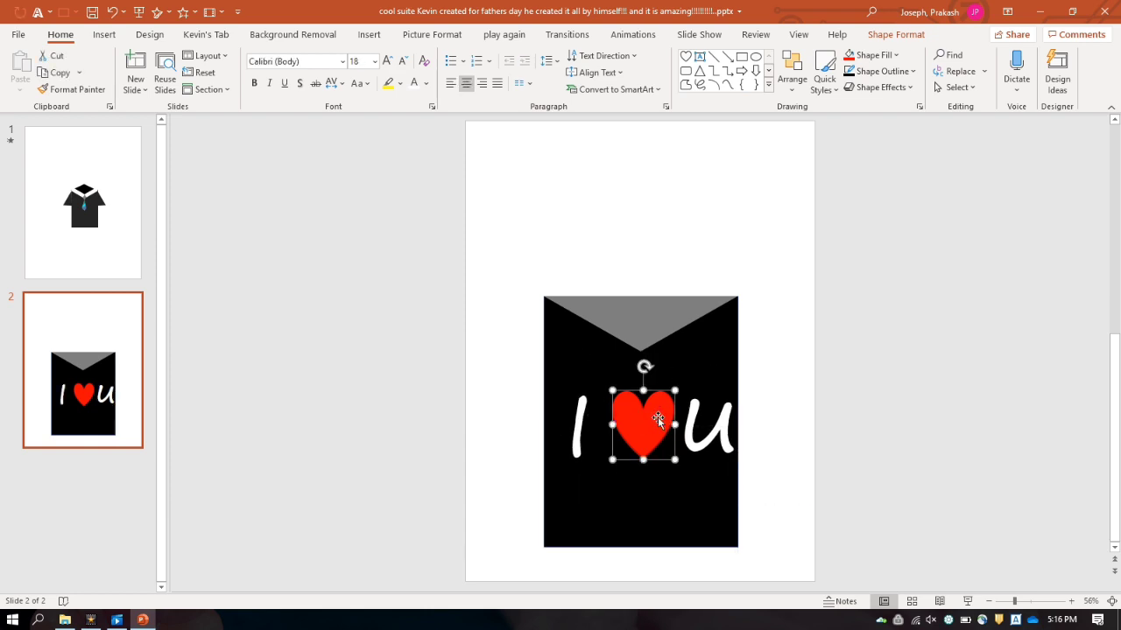
pyautogui.click(647, 421)
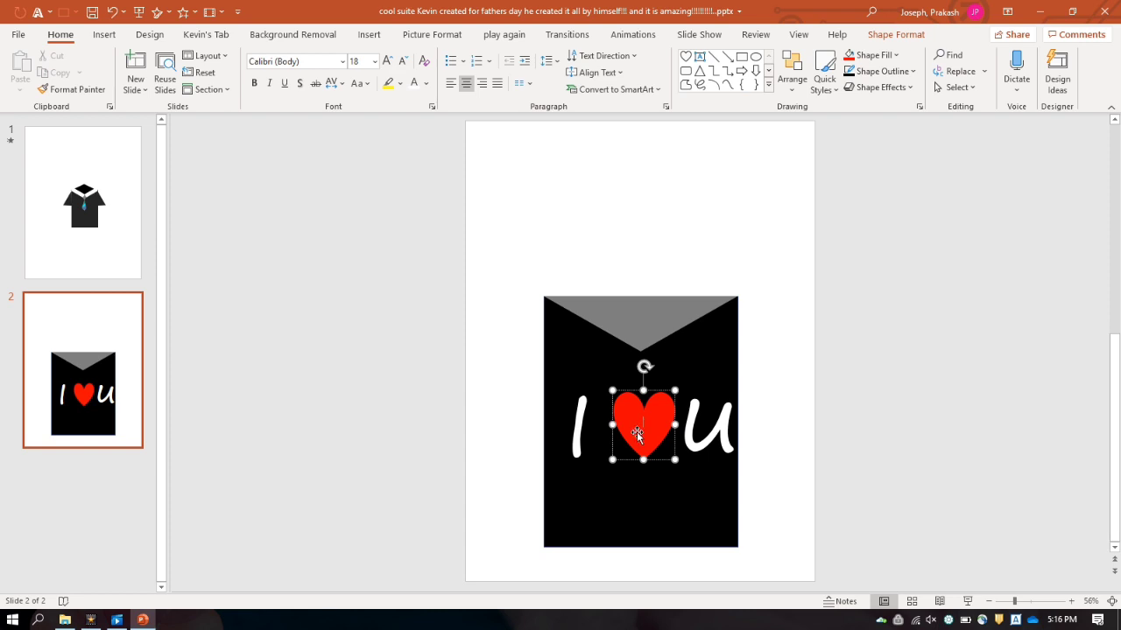
pyautogui.moveTo(636, 435); pyautogui.dragTo(626, 437)
pyautogui.click(714, 438)
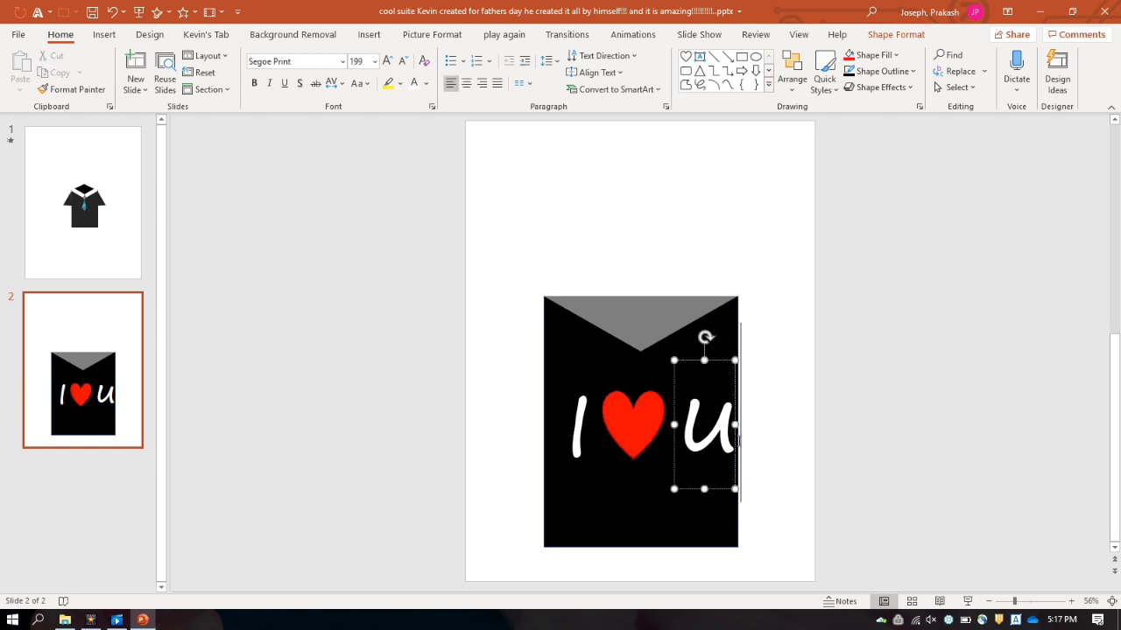
pyautogui.moveTo(738, 442); pyautogui.dragTo(730, 438)
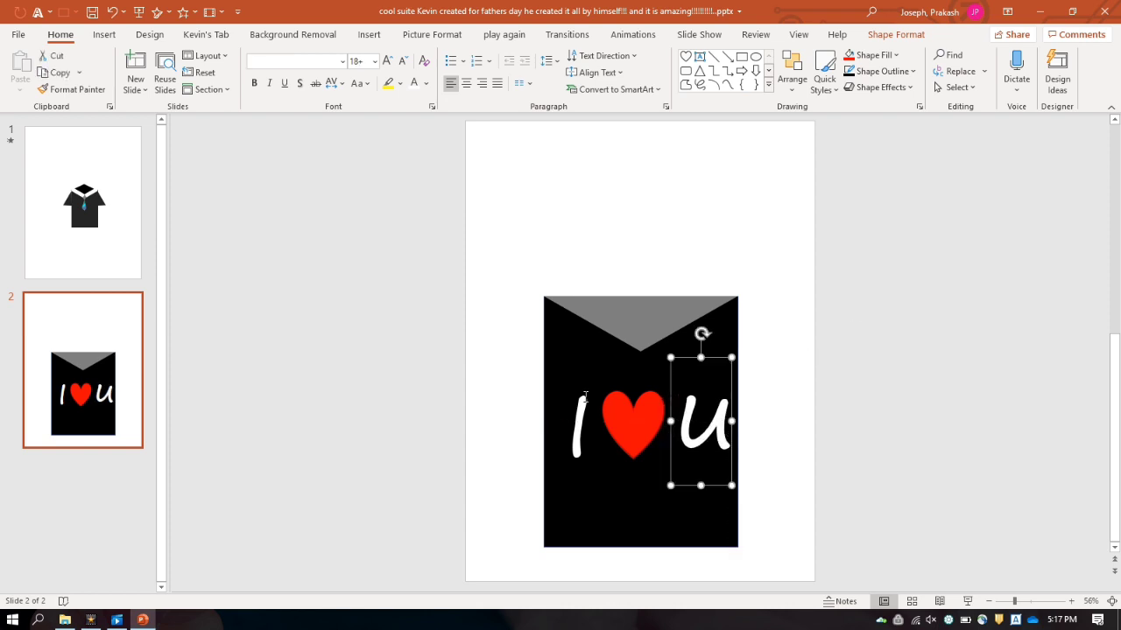
# - Recolour the letter I to the recently used dark blue
pyautogui.click(588, 410)
pyautogui.doubleClick(584, 415)
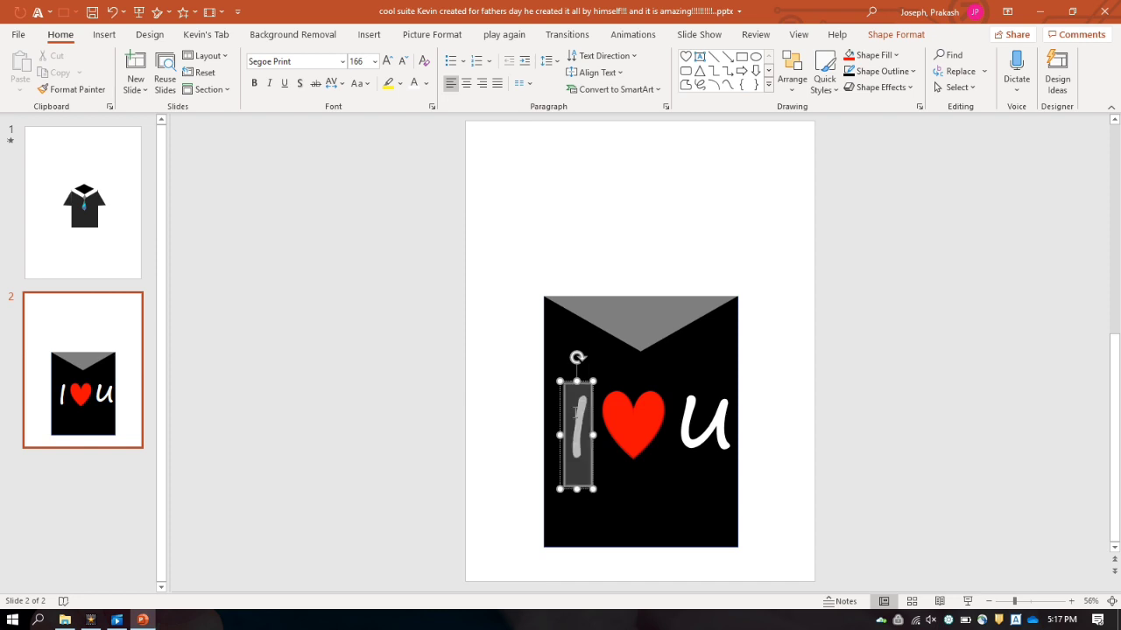
pyautogui.click(895, 35)
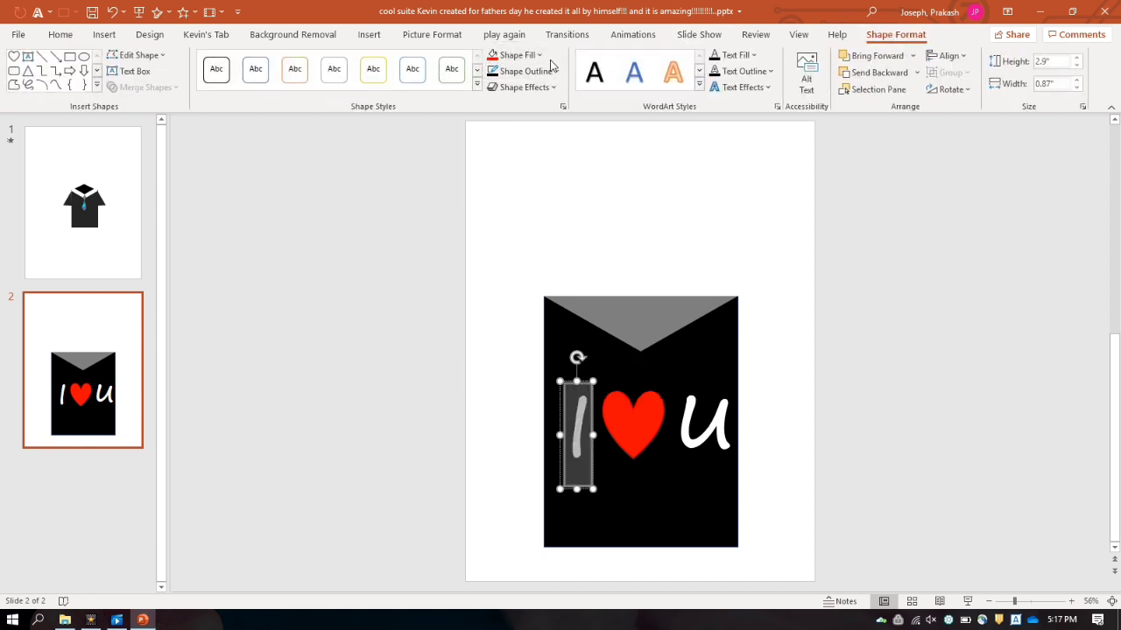
pyautogui.click(744, 55)
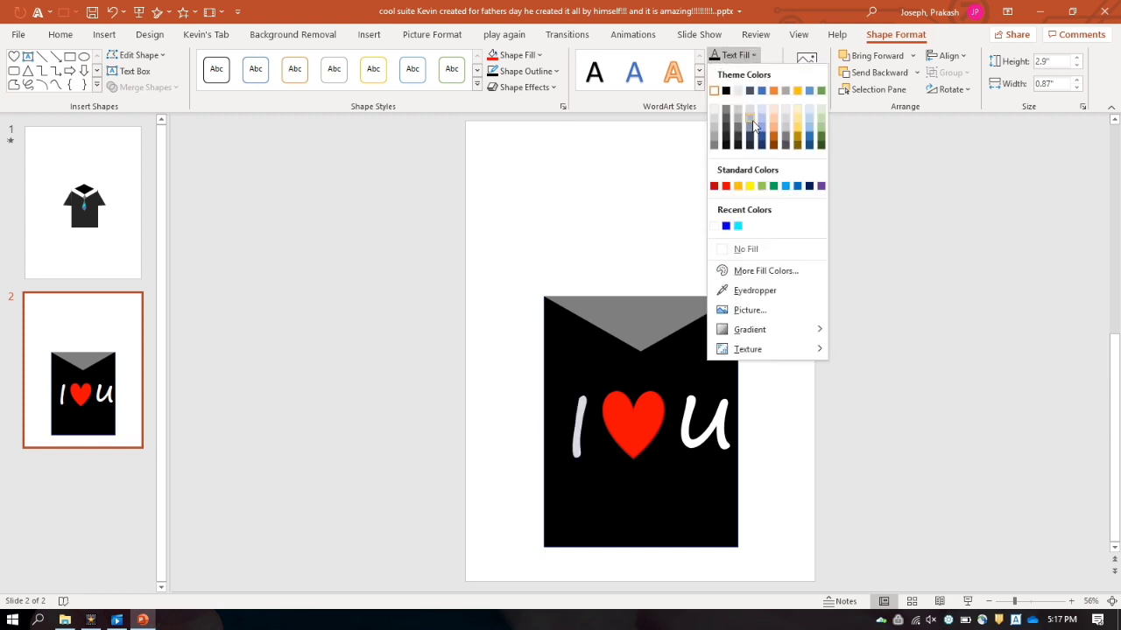
pyautogui.click(727, 227)
# - Try the recently used cyan on the letter U, settling on standard green as its text fill
pyautogui.click(706, 400)
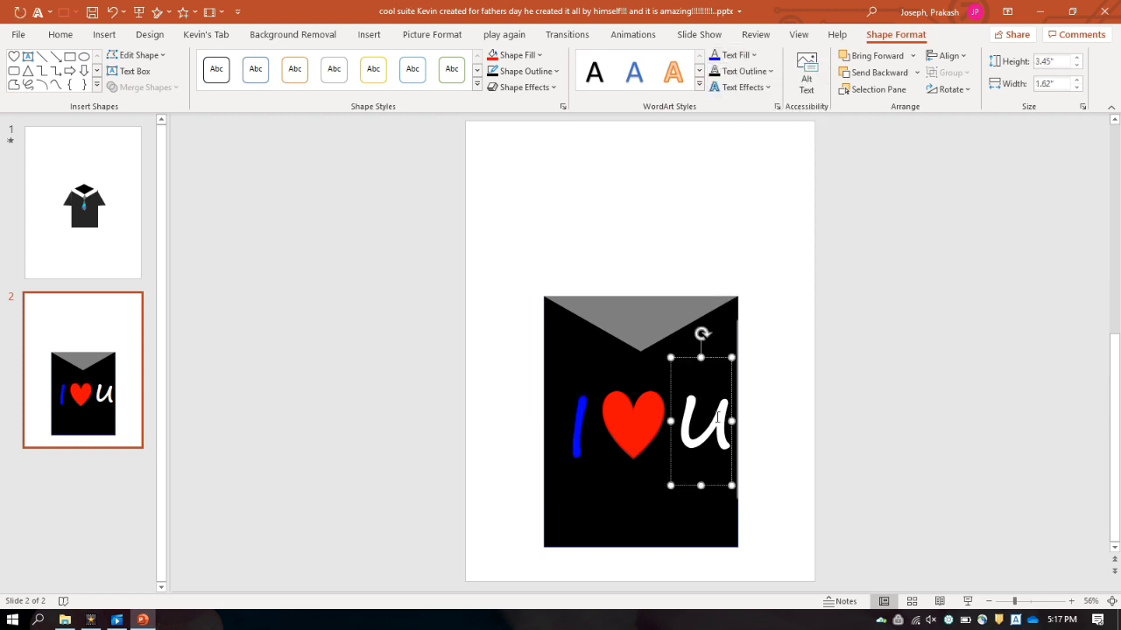
pyautogui.click(746, 56)
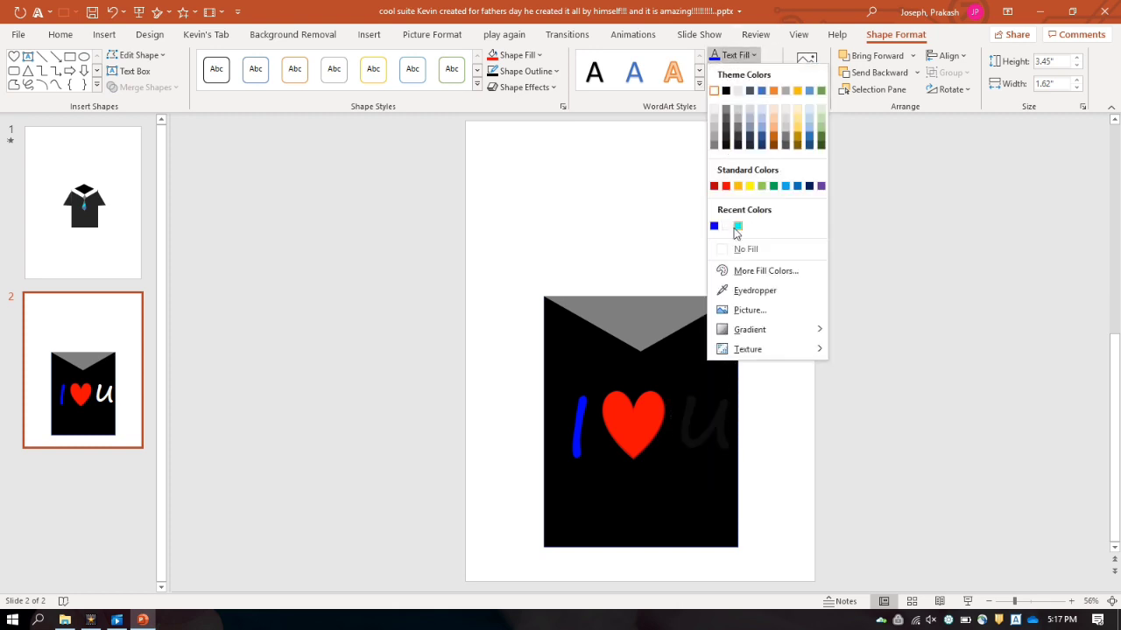
pyautogui.click(738, 226)
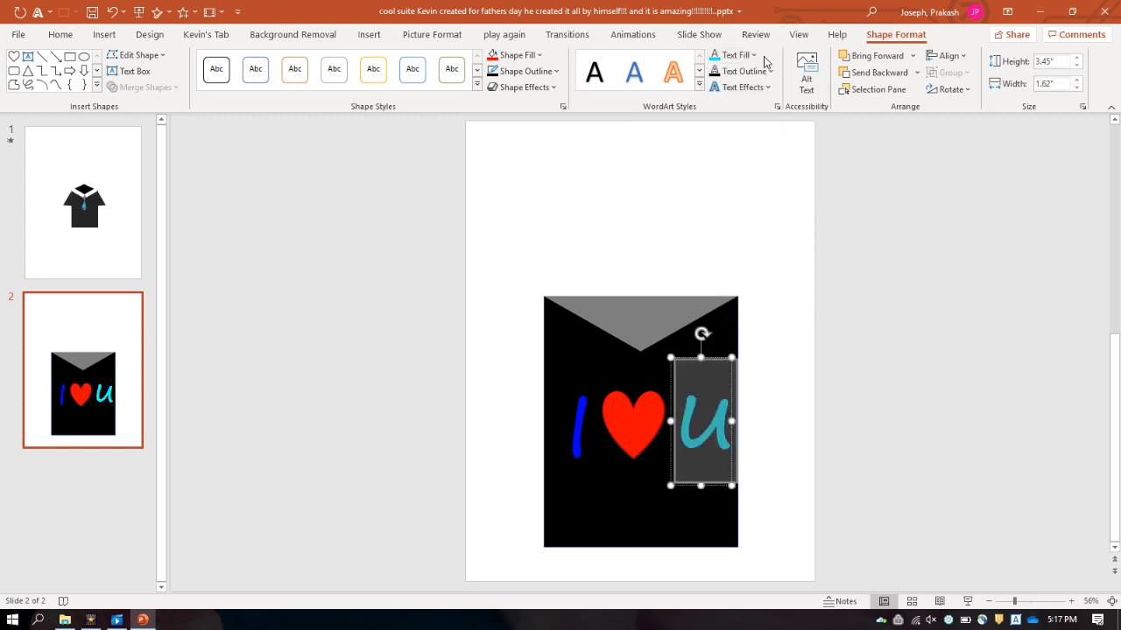
pyautogui.click(748, 58)
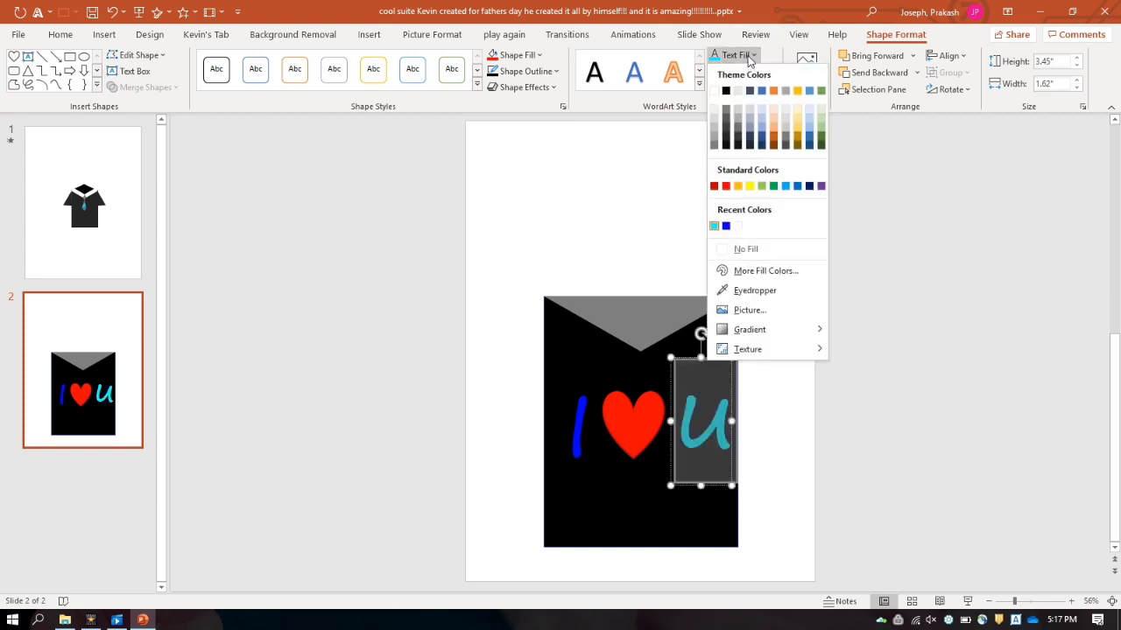
pyautogui.click(776, 186)
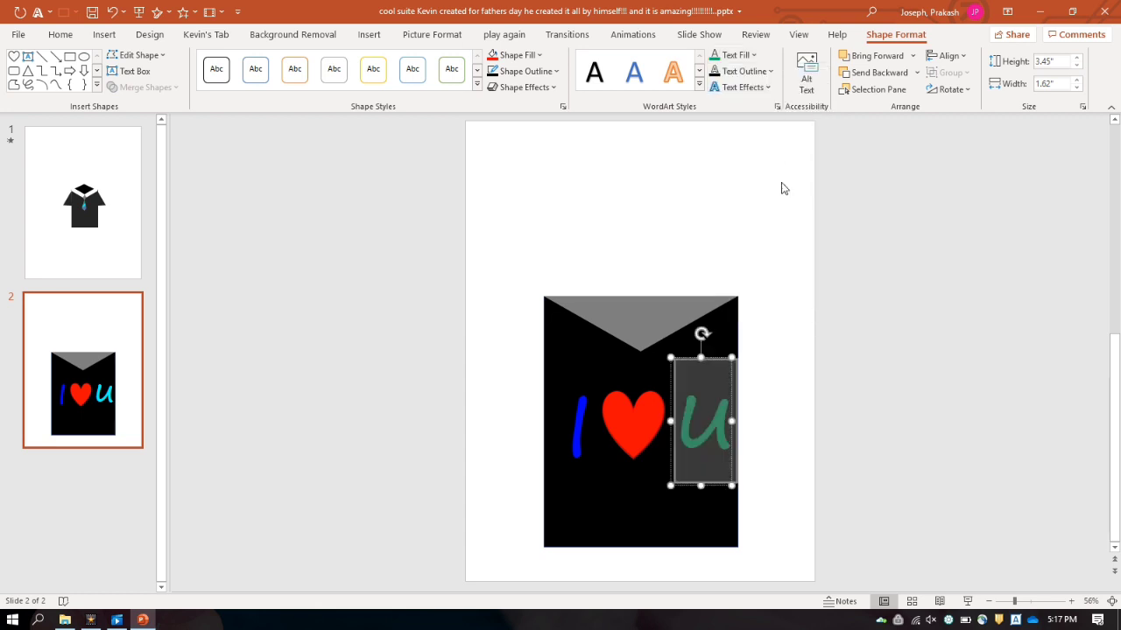
pyautogui.click(779, 230)
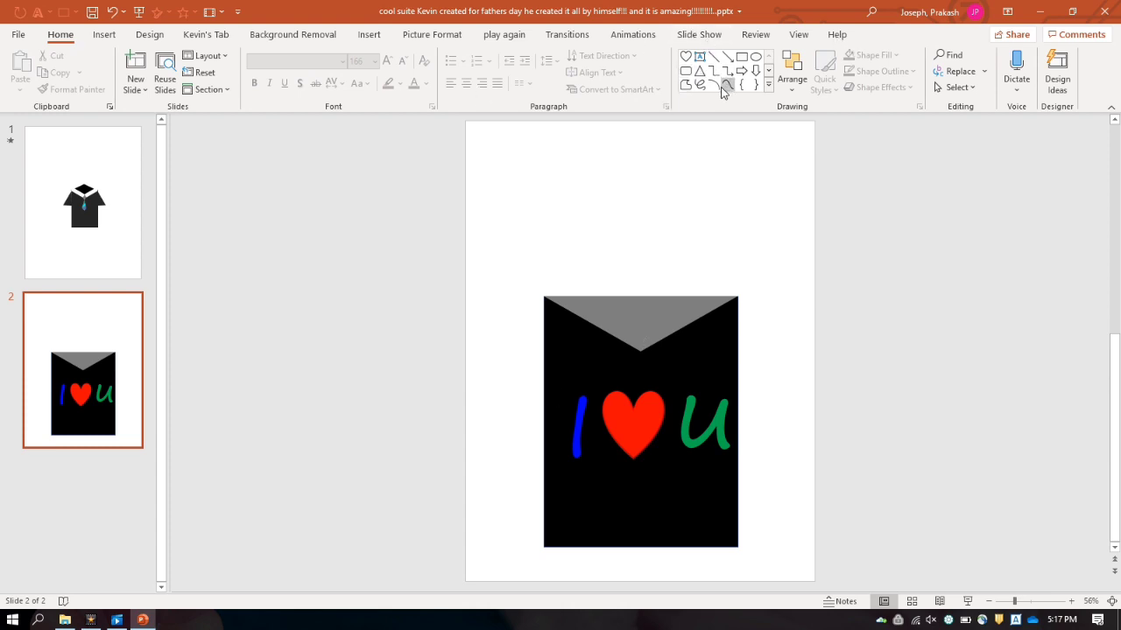
# - Cover the lettering with a rectangle about 5.27 by 5.23 inches, from the grey triangle's tip down to the shirt's bottom edge
pyautogui.click(742, 56)
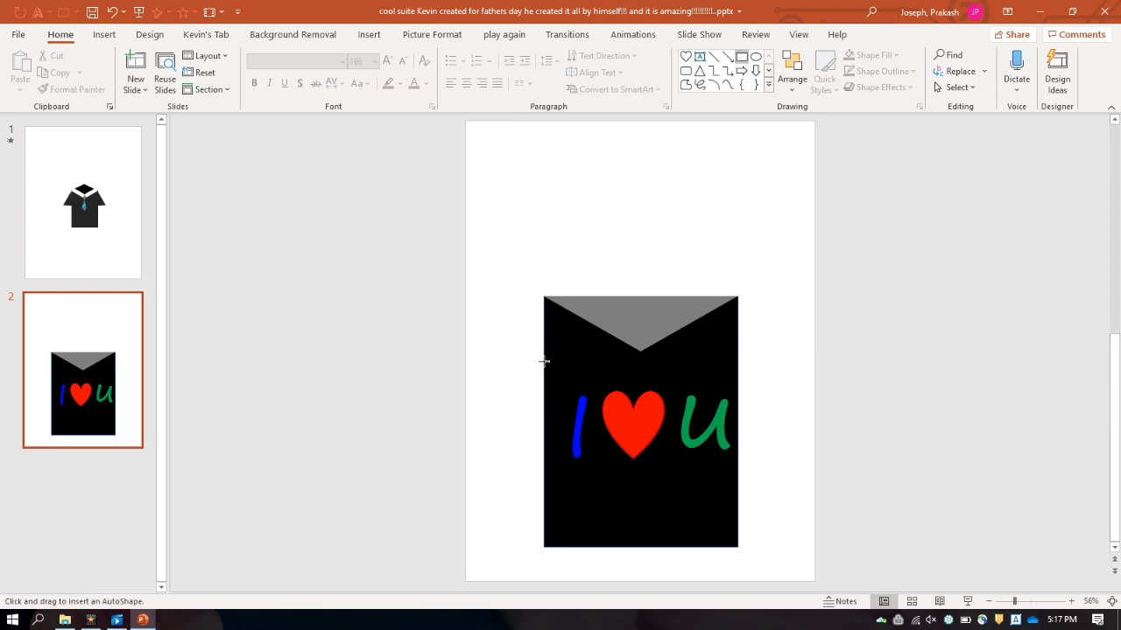
pyautogui.moveTo(542, 360)
pyautogui.mouseDown()
pyautogui.moveTo(728, 358)
pyautogui.moveTo(731, 403)
pyautogui.moveTo(692, 480)
pyautogui.moveTo(698, 530)
pyautogui.moveTo(723, 572)
pyautogui.moveTo(777, 563)
pyautogui.moveTo(762, 543)
pyautogui.moveTo(738, 547)
pyautogui.mouseUp()
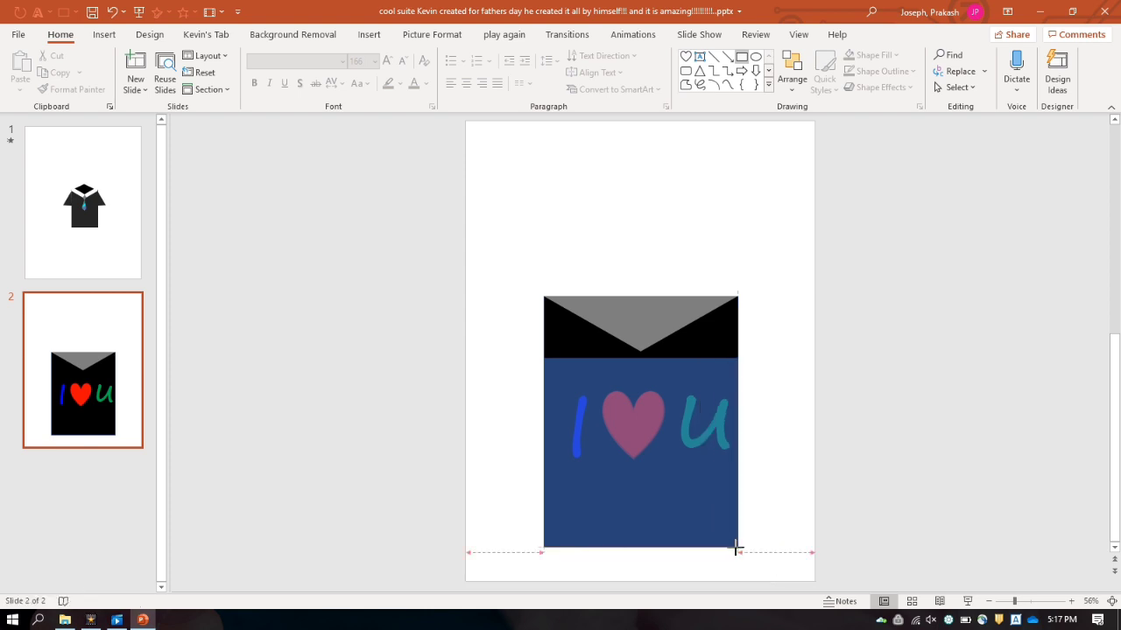
pyautogui.moveTo(640, 356); pyautogui.dragTo(640, 350)
# - Fill the covering rectangle with black and remove its outline
pyautogui.click(513, 56)
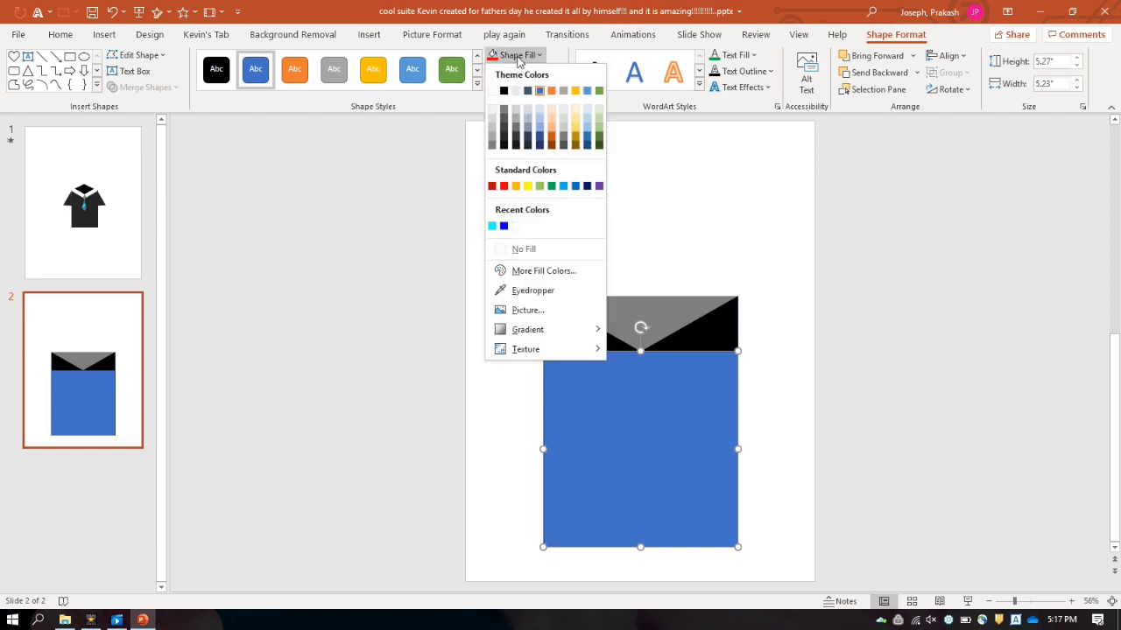
pyautogui.click(504, 92)
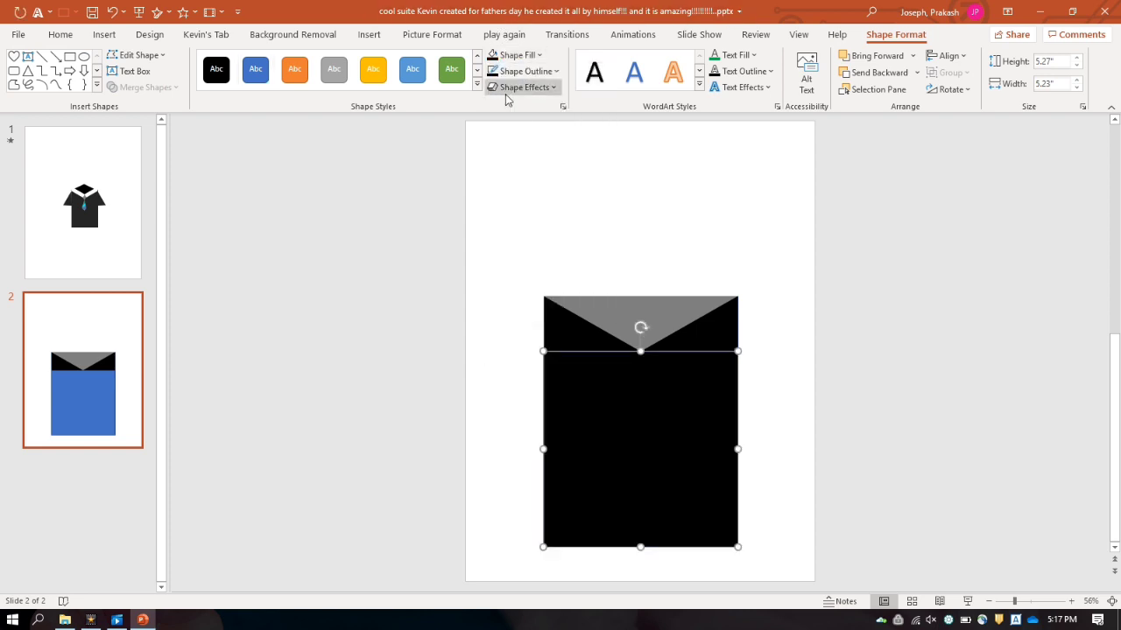
pyautogui.click(519, 71)
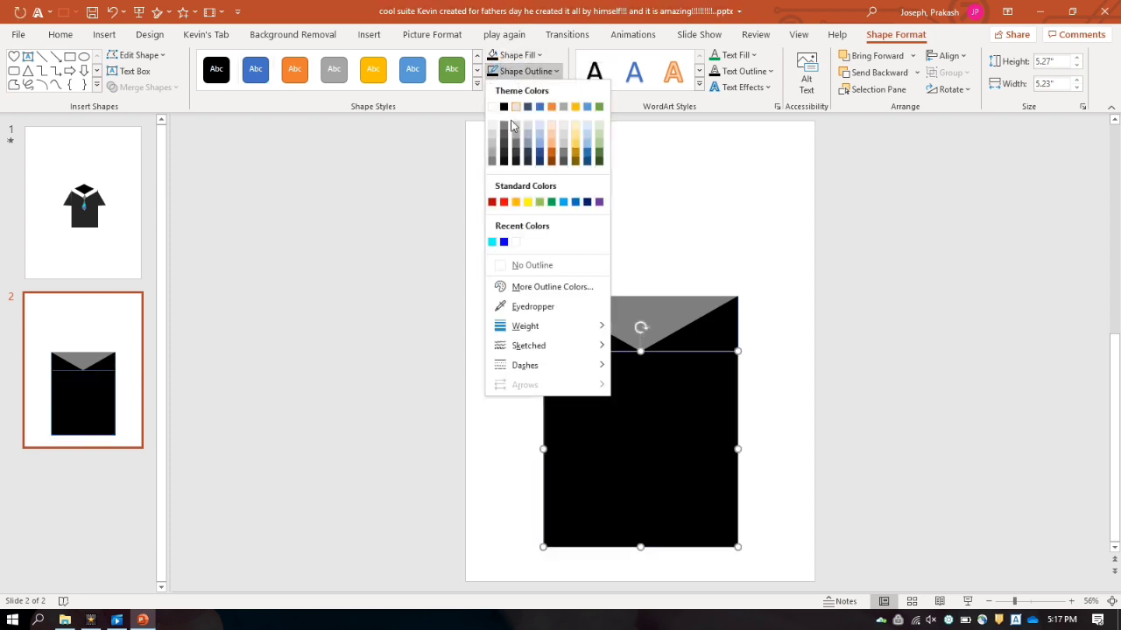
pyautogui.click(568, 268)
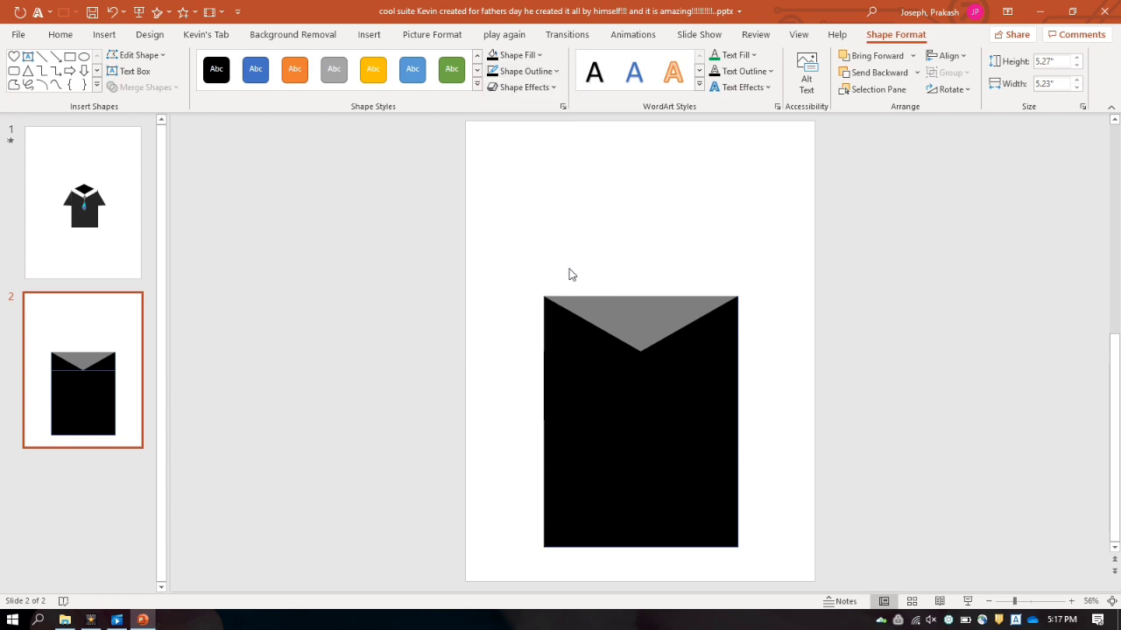
pyautogui.click(634, 254)
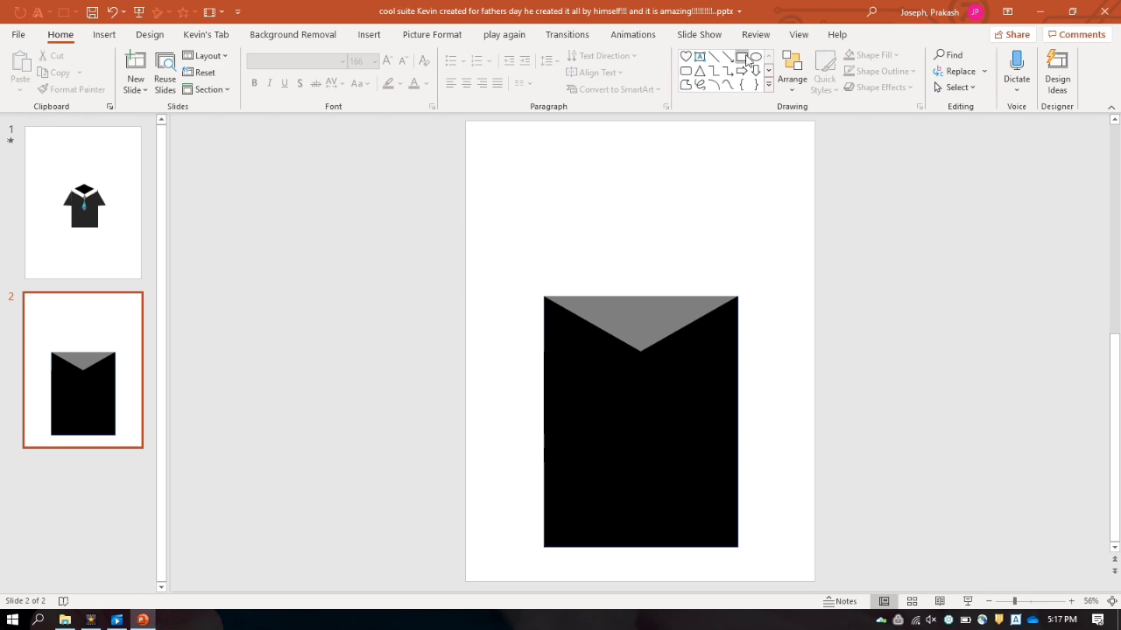
# - Add a tilted rectangular strip about 0.55 by 2.86 inches flush along the right edge of the grey collar triangle
pyautogui.click(746, 57)
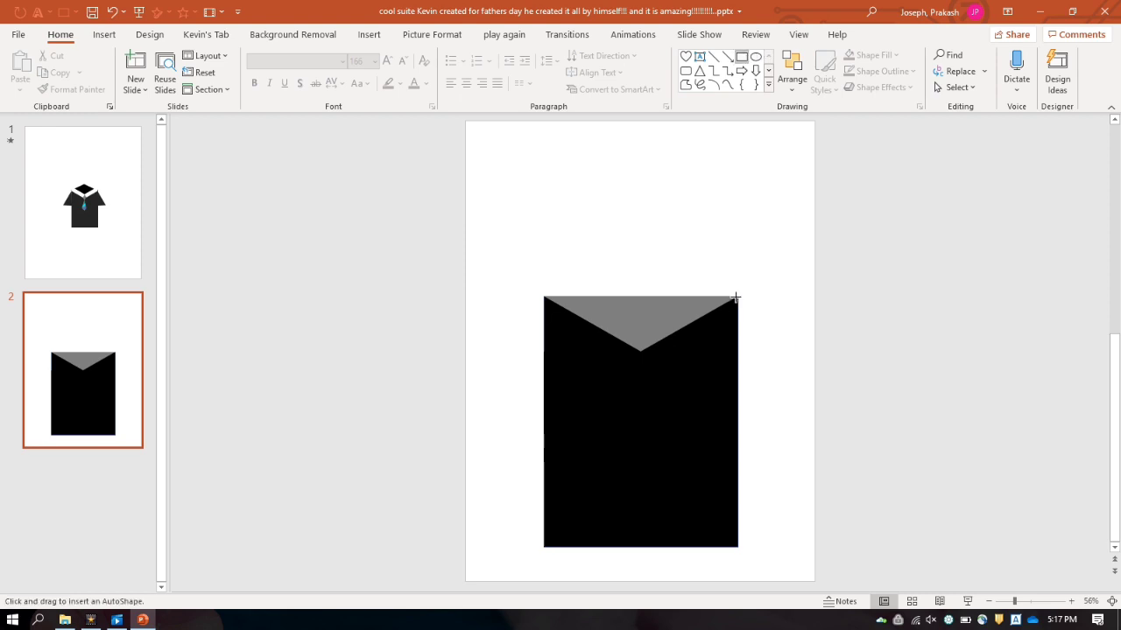
pyautogui.moveTo(735, 299)
pyautogui.mouseDown()
pyautogui.moveTo(631, 365)
pyautogui.moveTo(688, 334)
pyautogui.moveTo(695, 440)
pyautogui.moveTo(680, 426)
pyautogui.moveTo(679, 382)
pyautogui.mouseUp()
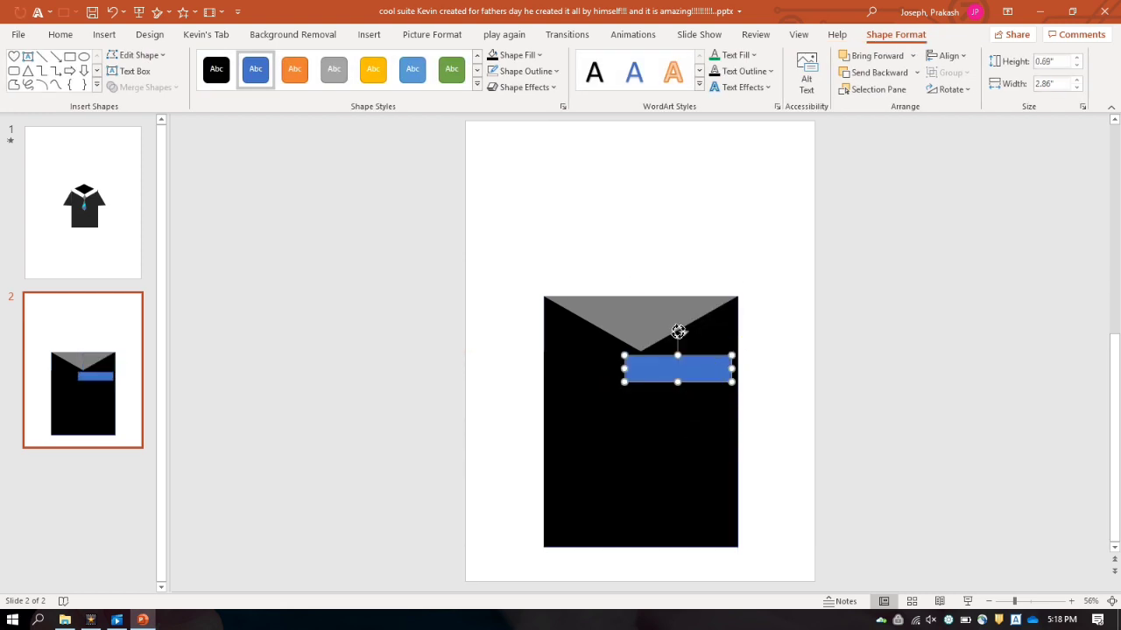
pyautogui.moveTo(678, 331); pyautogui.dragTo(645, 320)
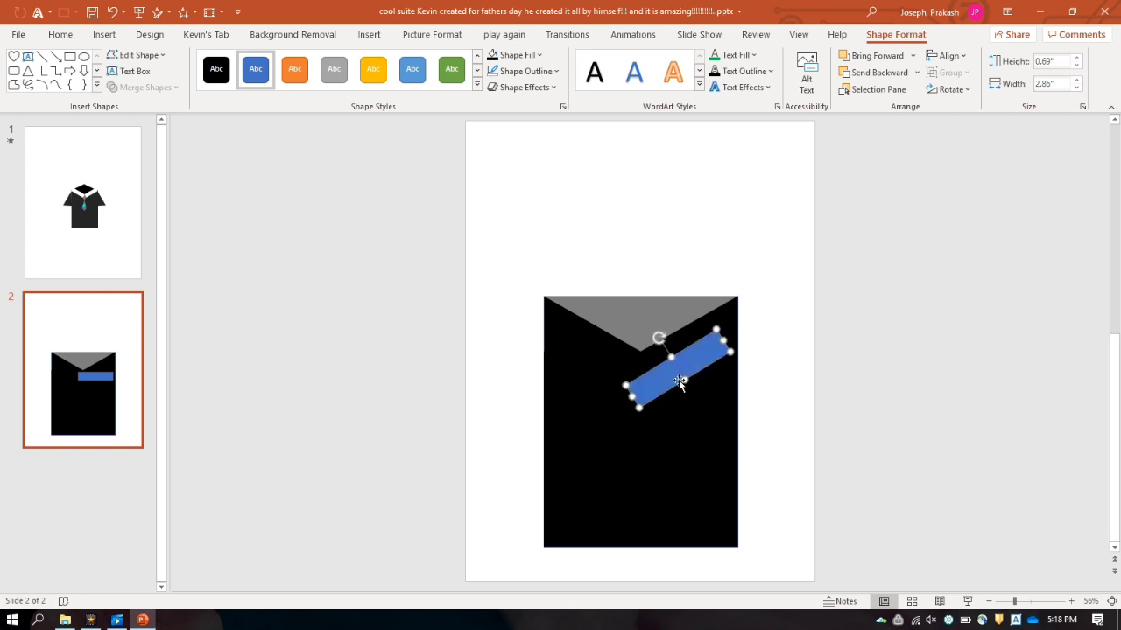
pyautogui.moveTo(685, 380); pyautogui.dragTo(667, 309)
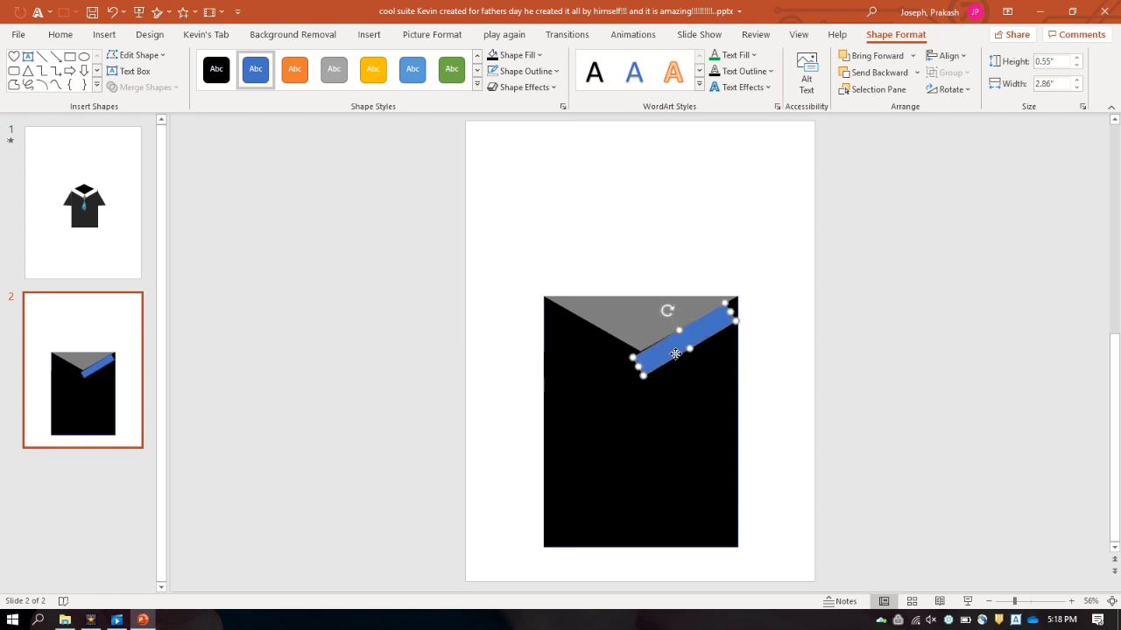
pyautogui.moveTo(675, 354); pyautogui.dragTo(684, 353)
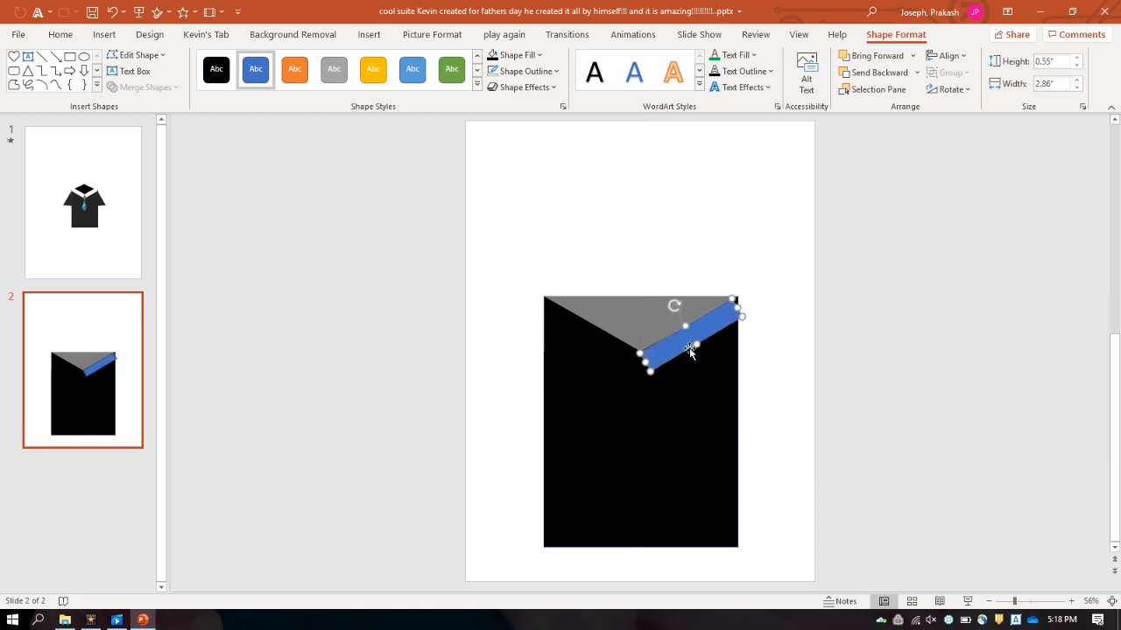
# - Edit the blue strip's points so that its upper end meets the shirt's upper-right corner and side edge
pyautogui.rightClick(689, 348)
pyautogui.click(754, 323)
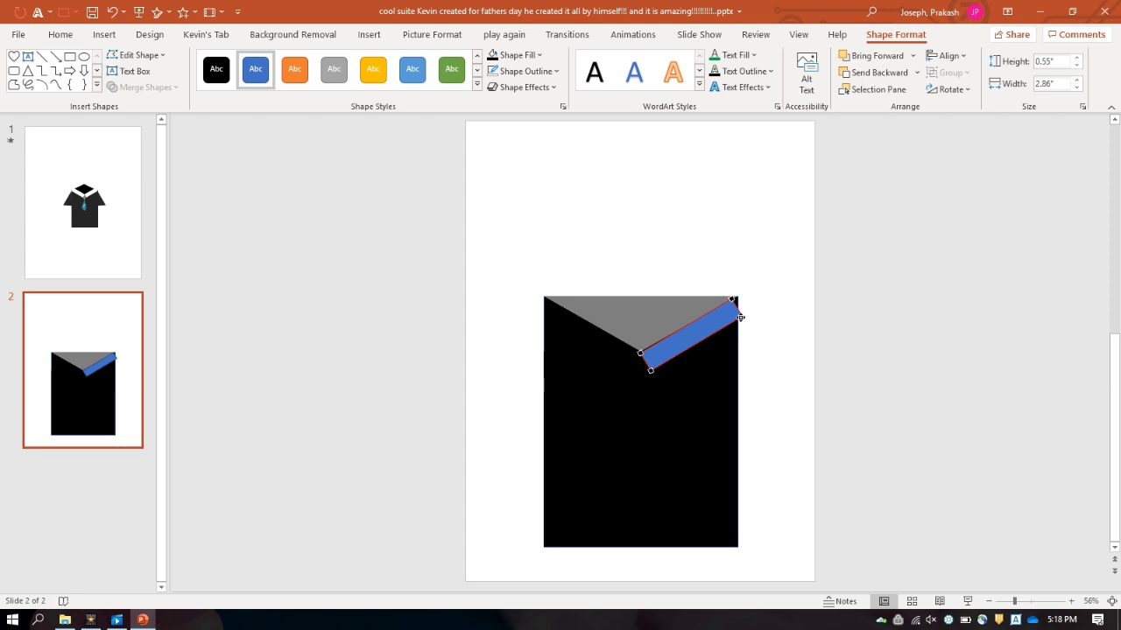
pyautogui.moveTo(738, 316); pyautogui.dragTo(737, 299)
pyautogui.click(790, 464)
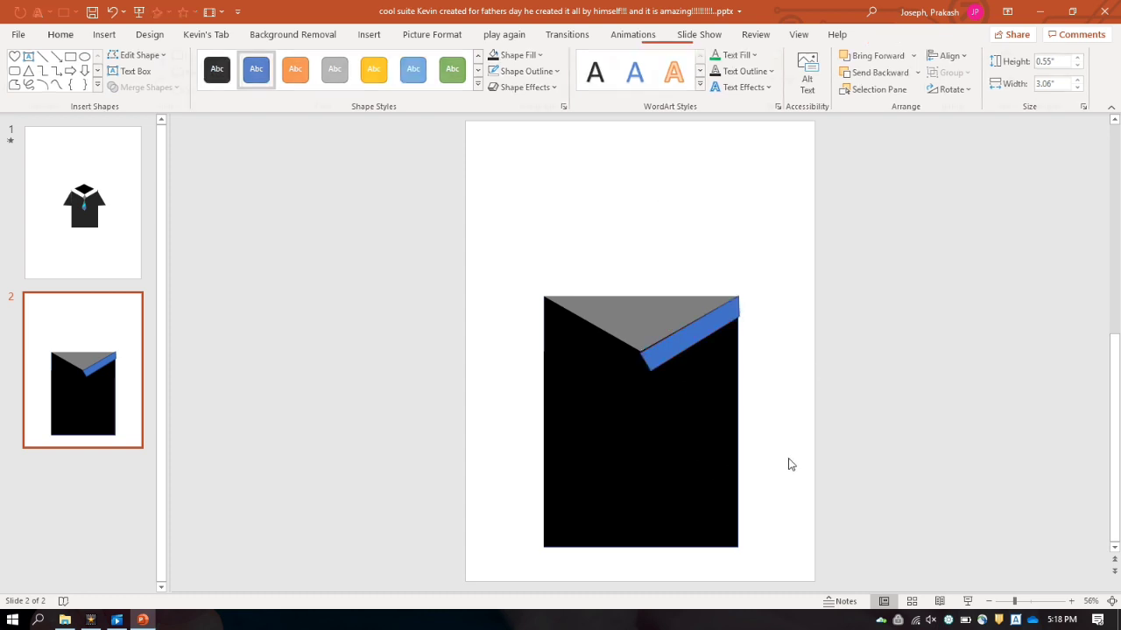
pyautogui.click(721, 317)
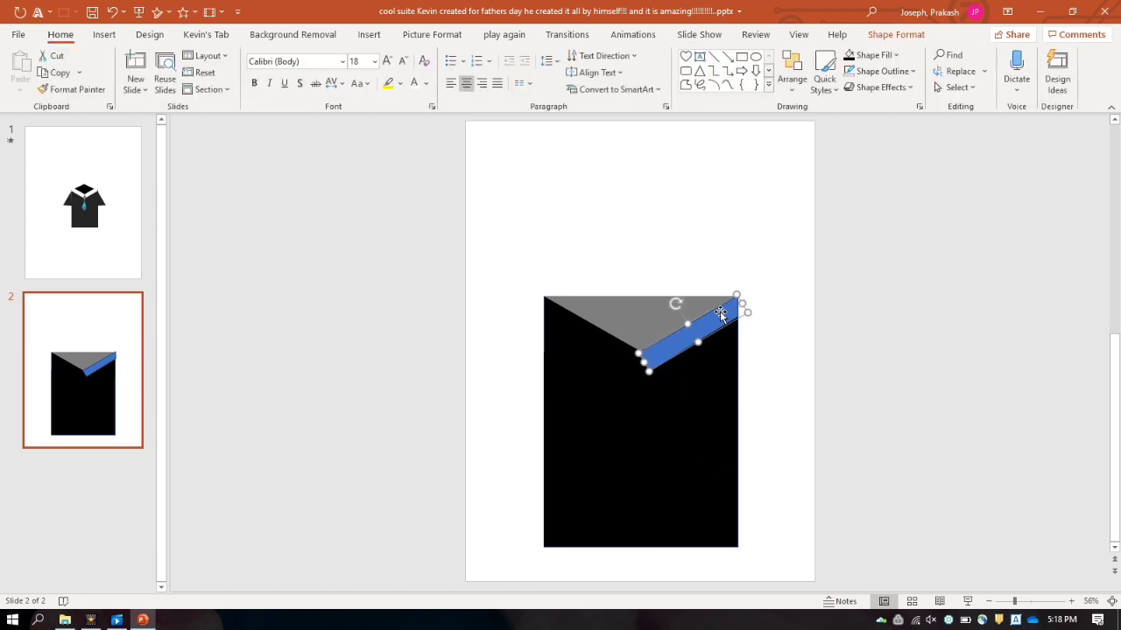
# - Duplicate the blue collar strip and place the copy, tilted the opposite way, along the grey triangle's left edge
pyautogui.click(812, 323)
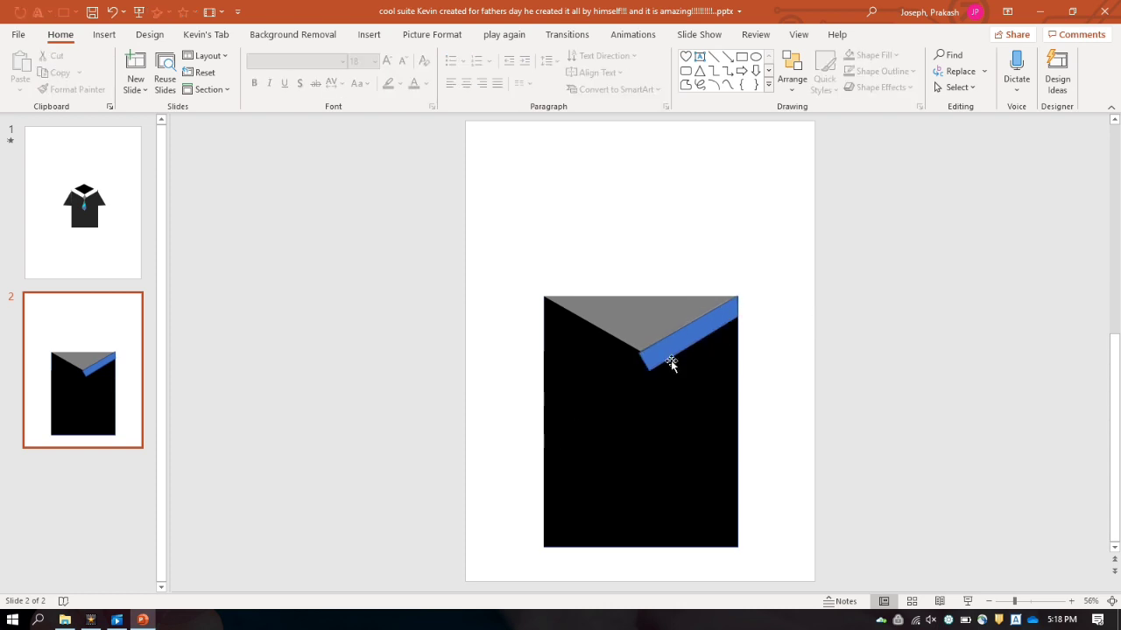
pyautogui.click(655, 356)
pyautogui.moveTo(641, 362); pyautogui.dragTo(646, 361)
pyautogui.click(700, 352)
pyautogui.click(776, 327)
pyautogui.click(664, 359)
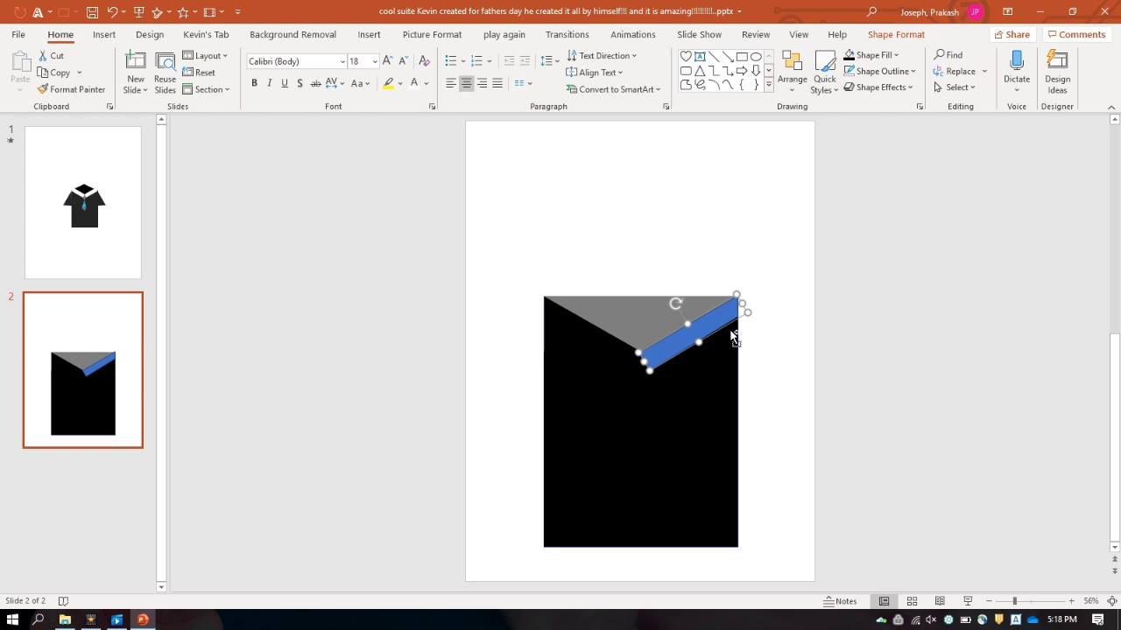
pyautogui.hotkey('ctrl', 'd')
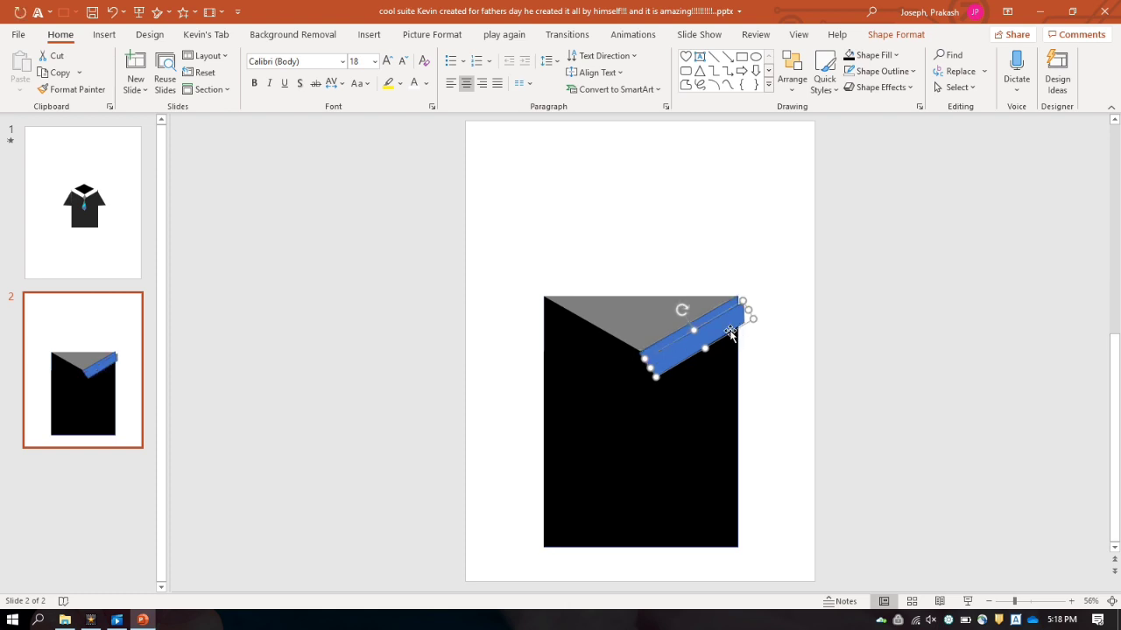
pyautogui.moveTo(726, 331); pyautogui.dragTo(642, 243)
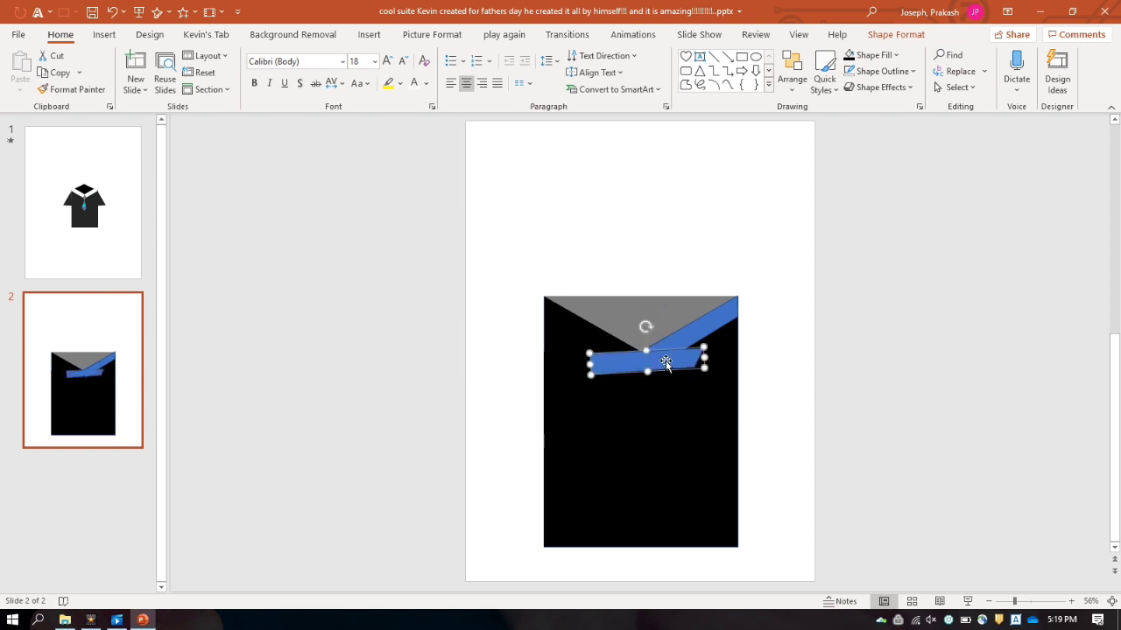
pyautogui.moveTo(665, 367); pyautogui.dragTo(613, 346)
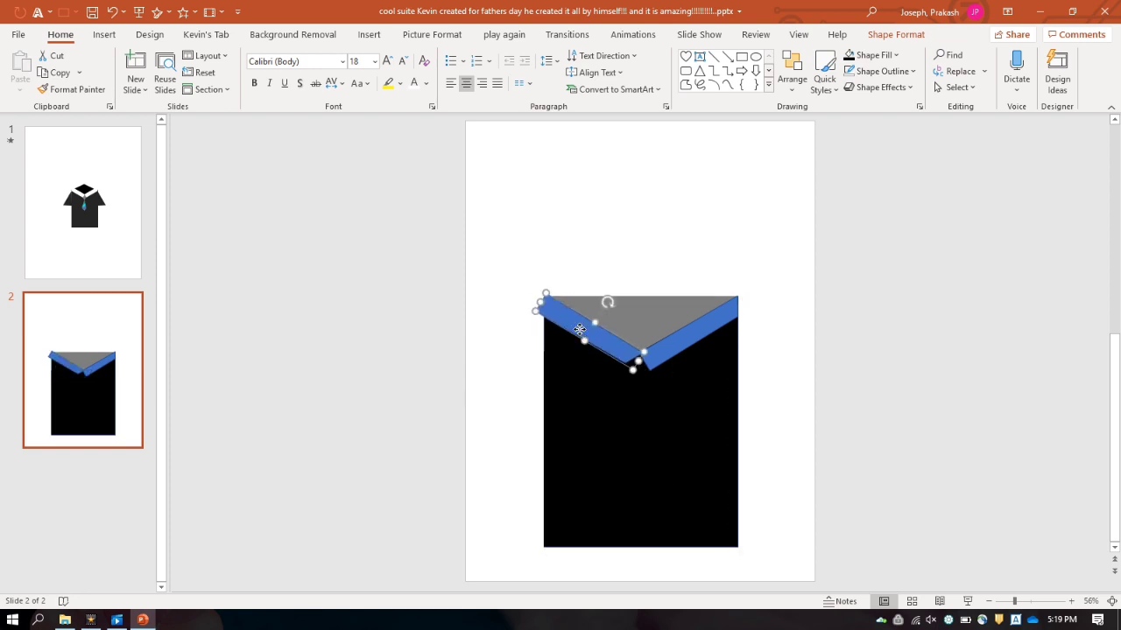
# - Edit the left strip copy's points so that its upper end meets the shirt's upper-left corner and side edge
pyautogui.rightClick(578, 329)
pyautogui.click(667, 390)
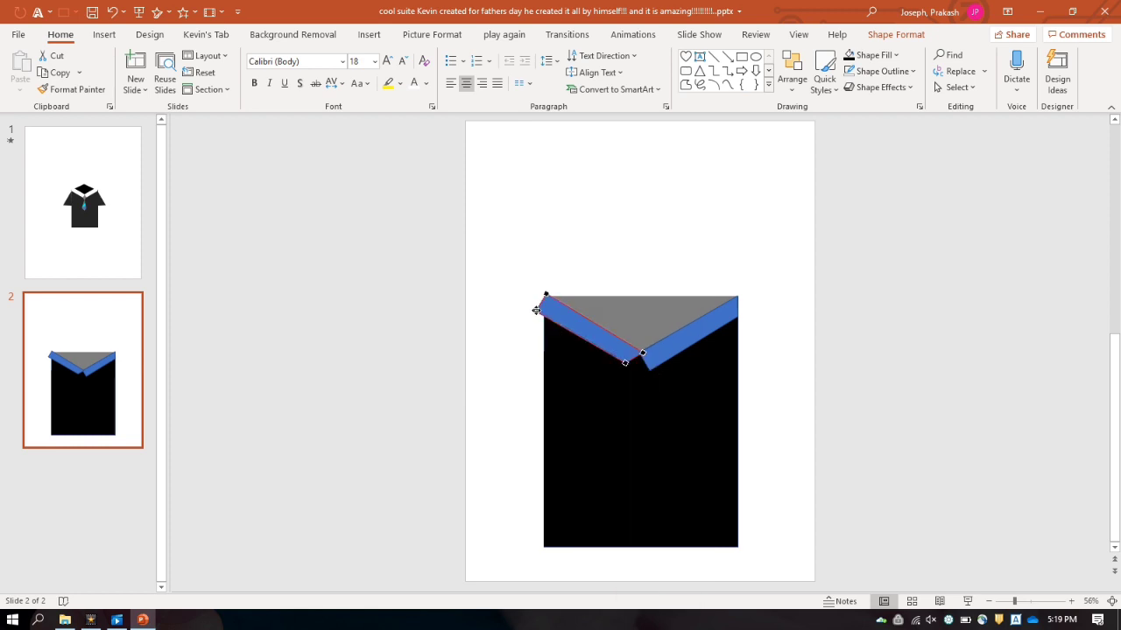
pyautogui.moveTo(536, 310); pyautogui.dragTo(543, 317)
pyautogui.click(769, 357)
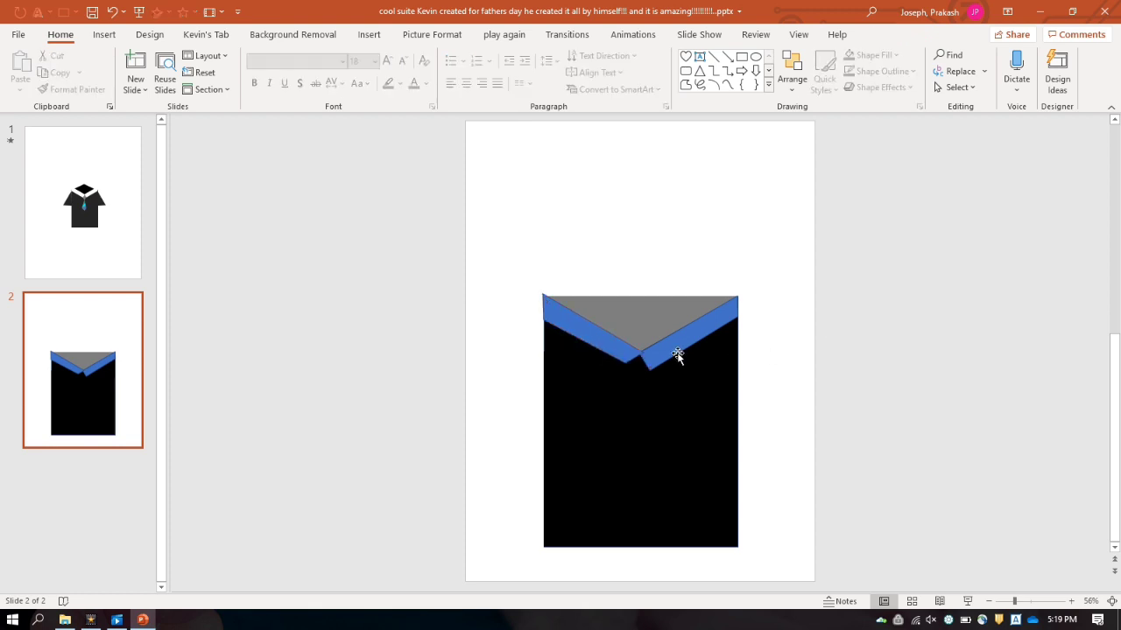
# - Adjust the right blue strip's fit against the collar triangle and delete the left strip copy
pyautogui.moveTo(674, 349)
pyautogui.mouseDown()
pyautogui.moveTo(632, 360)
pyautogui.moveTo(658, 358)
pyautogui.mouseUp()
pyautogui.click(619, 355)
pyautogui.click(654, 360)
pyautogui.click(612, 351)
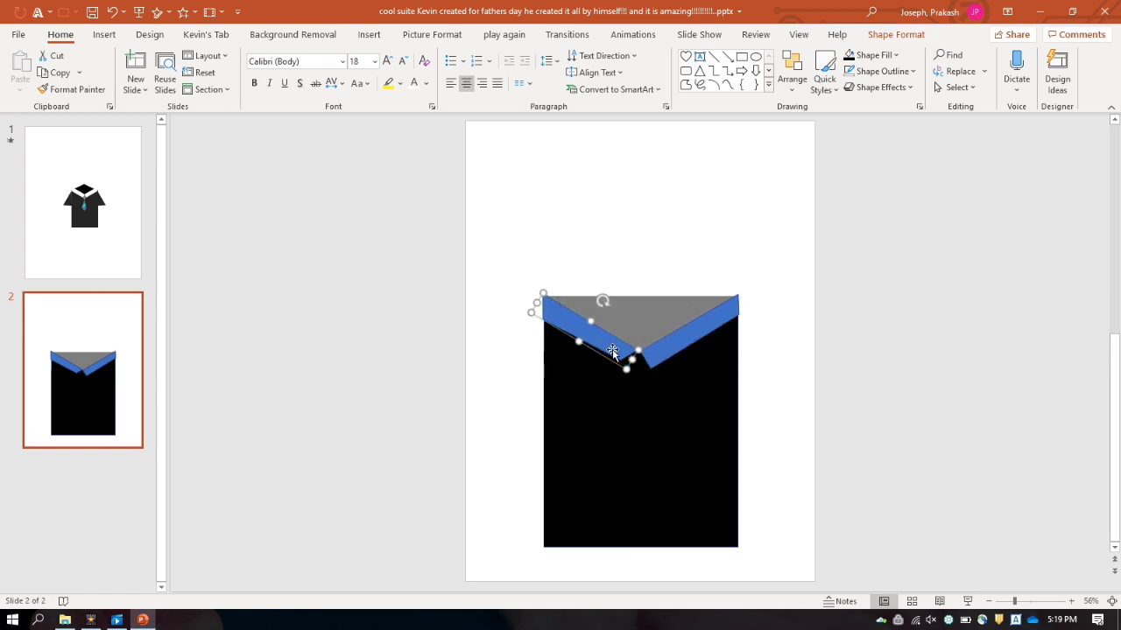
pyautogui.press('Delete')
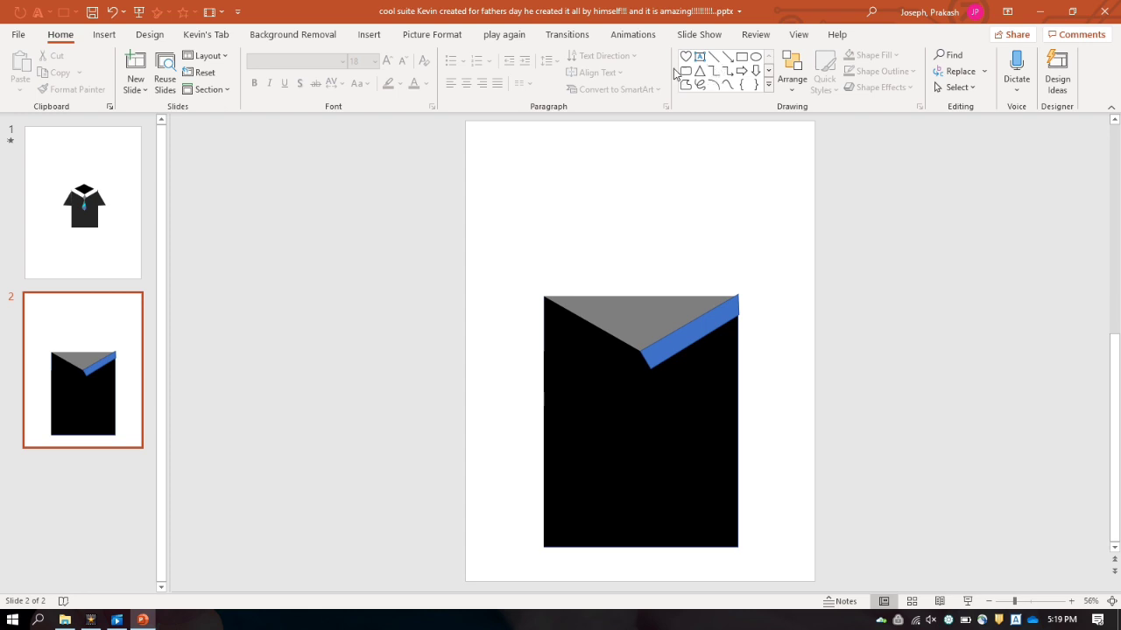
# - Add a rectangular strip about 0.59 by 2.88 inches and tilt it flush along the grey triangle's left edge
pyautogui.click(742, 58)
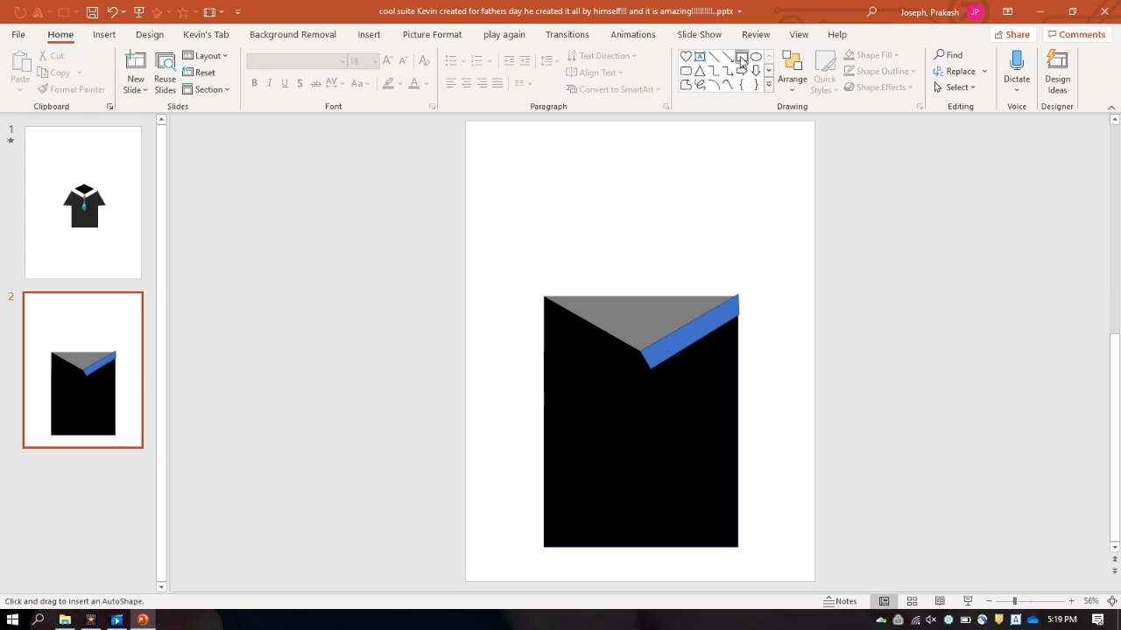
pyautogui.moveTo(543, 299)
pyautogui.mouseDown()
pyautogui.moveTo(622, 367)
pyautogui.moveTo(640, 303)
pyautogui.moveTo(650, 318)
pyautogui.mouseUp()
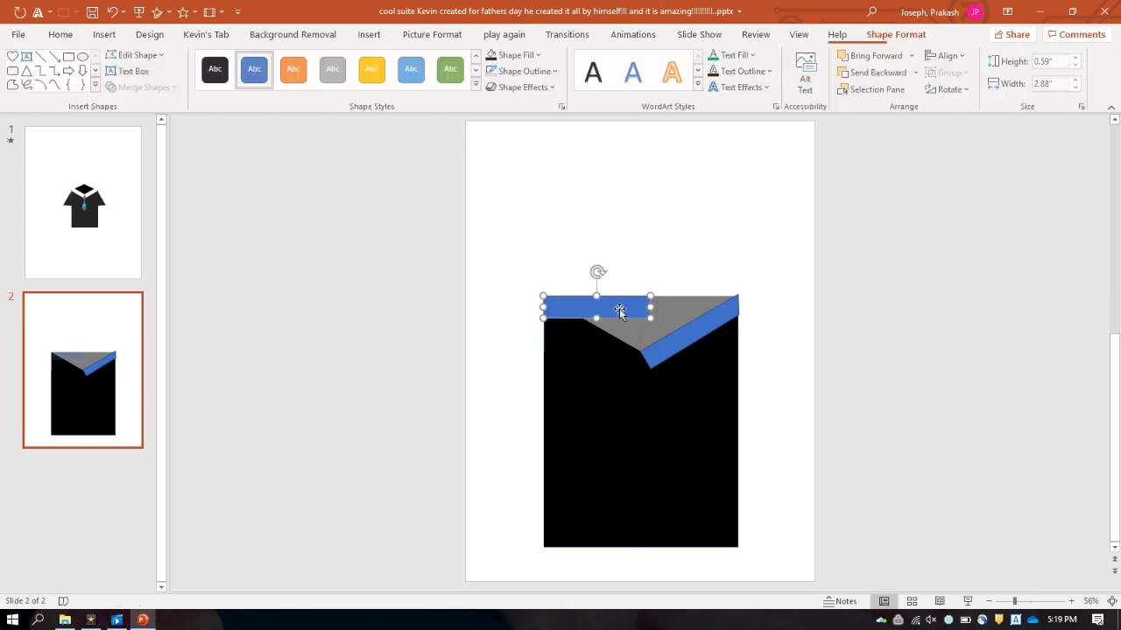
pyautogui.click(596, 299)
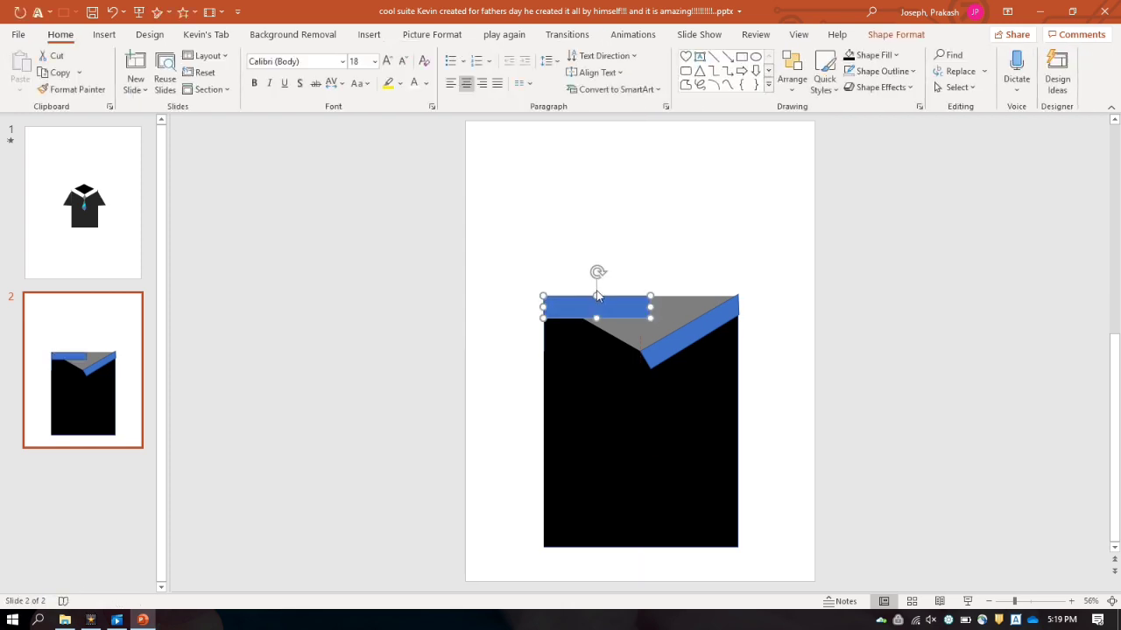
pyautogui.moveTo(596, 273); pyautogui.dragTo(585, 334)
pyautogui.click(812, 415)
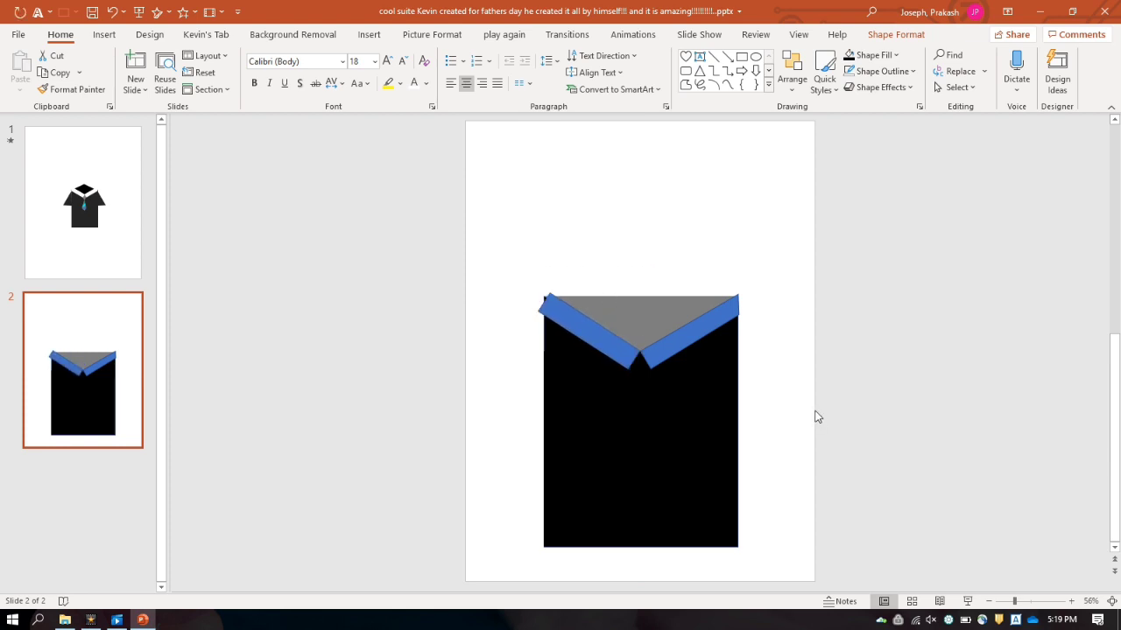
# - Edit the new left strip's points so that its upper end follows the shirt's upper-left corner and side edge
pyautogui.rightClick(603, 350)
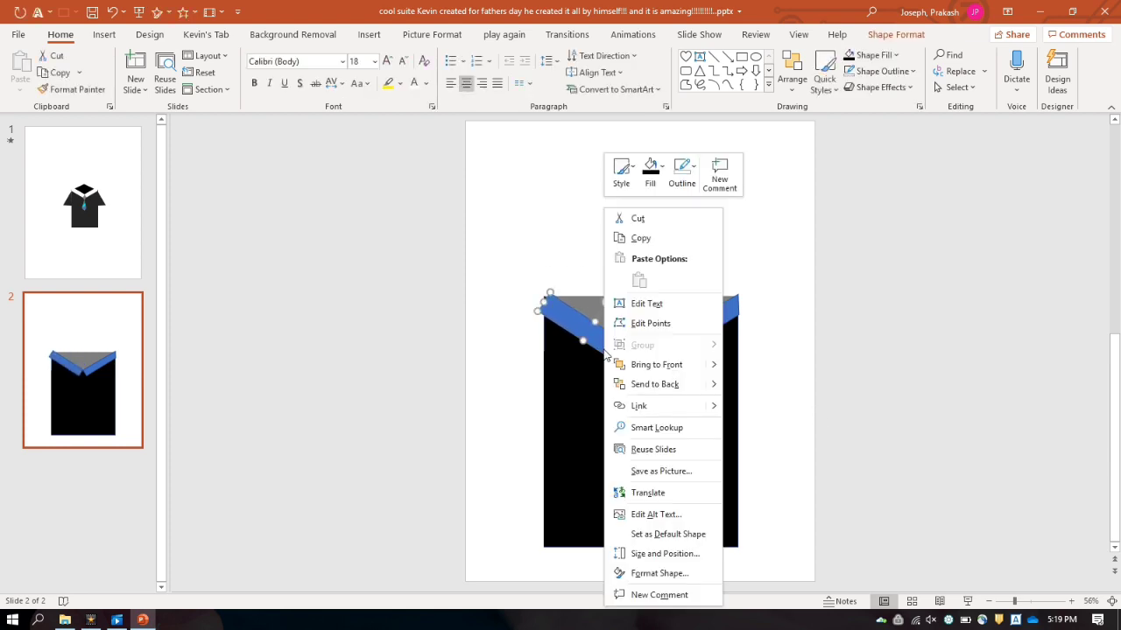
pyautogui.click(665, 329)
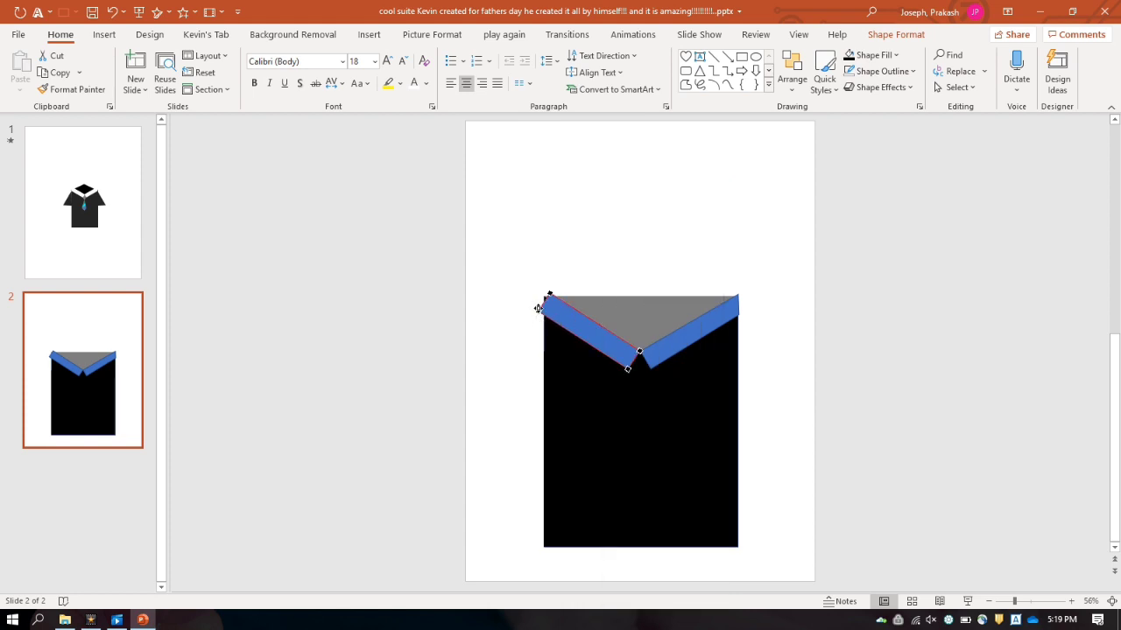
pyautogui.moveTo(540, 313); pyautogui.dragTo(543, 296)
pyautogui.click(625, 251)
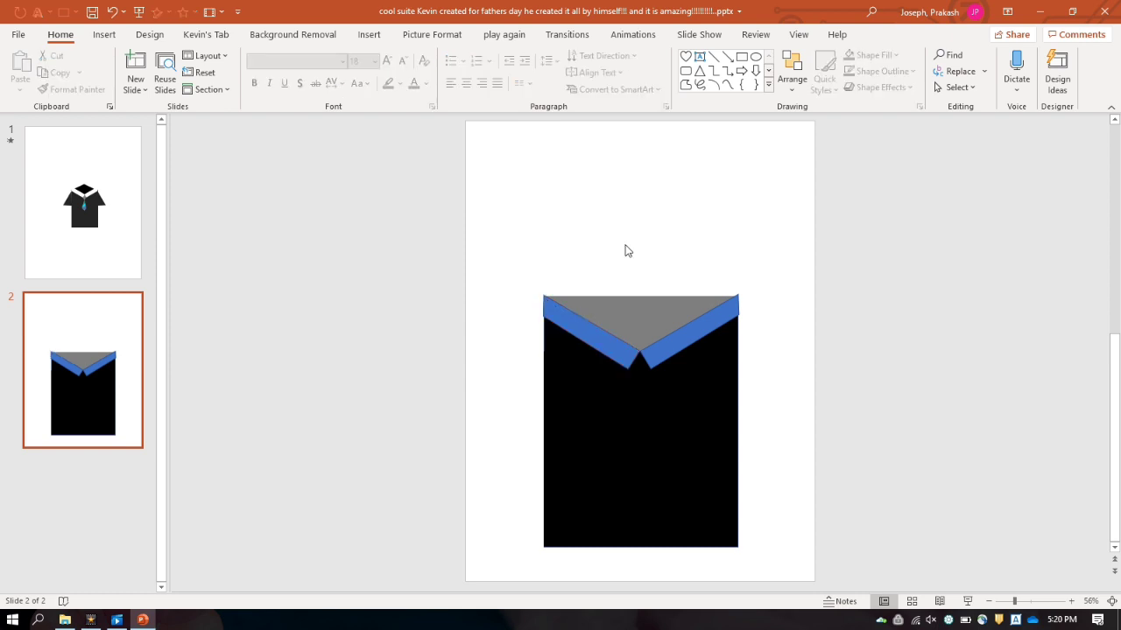
pyautogui.click(571, 330)
pyautogui.click(730, 232)
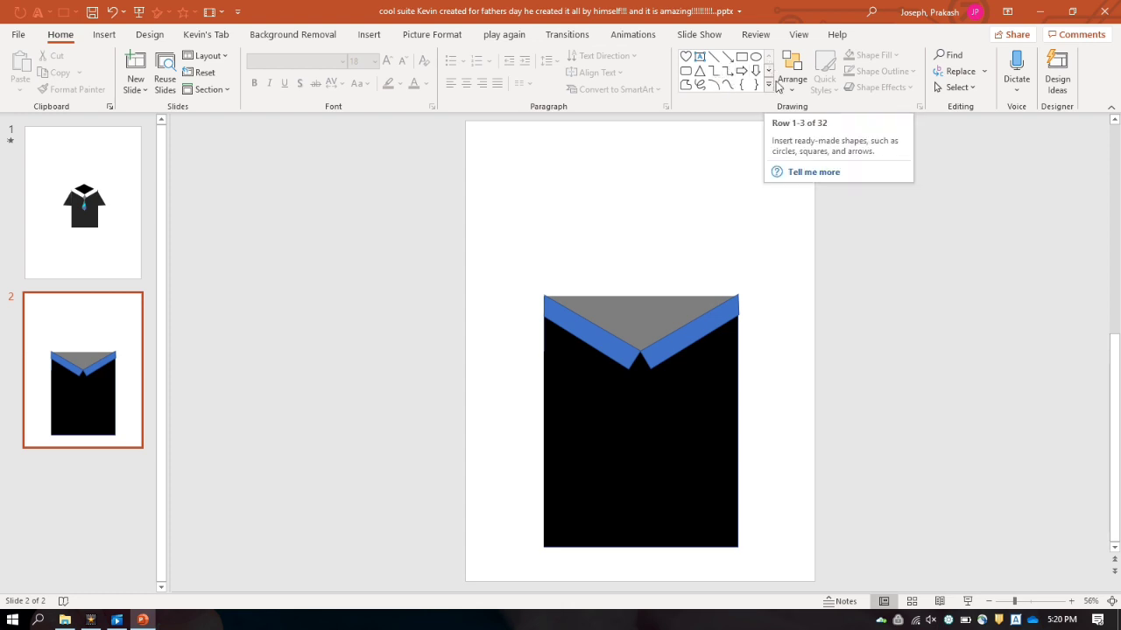
# - Draw a freeform triangle about 0.47 by 0.57 inches in the gap between the strips' lower ends and fill it with dark grey
pyautogui.click(685, 84)
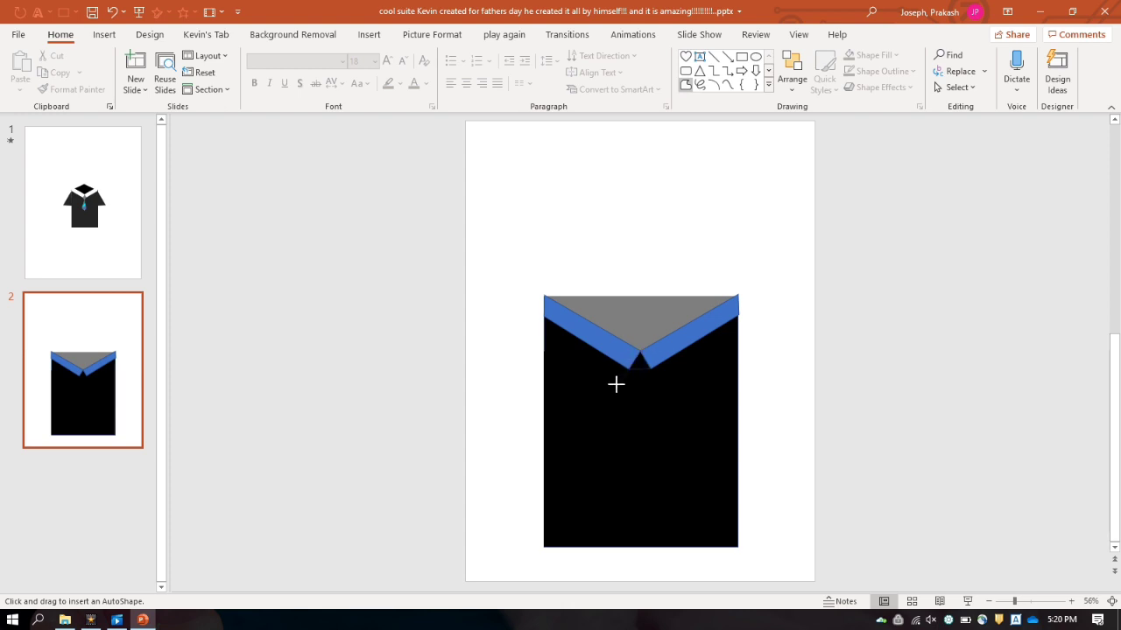
pyautogui.click(641, 354)
pyautogui.click(640, 354)
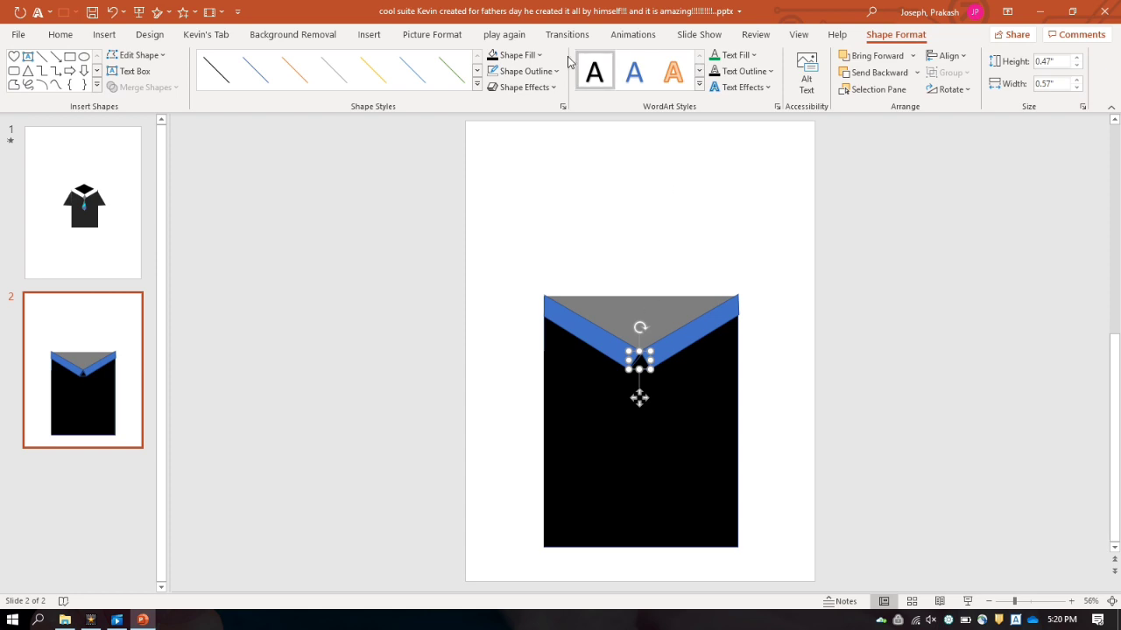
pyautogui.click(540, 56)
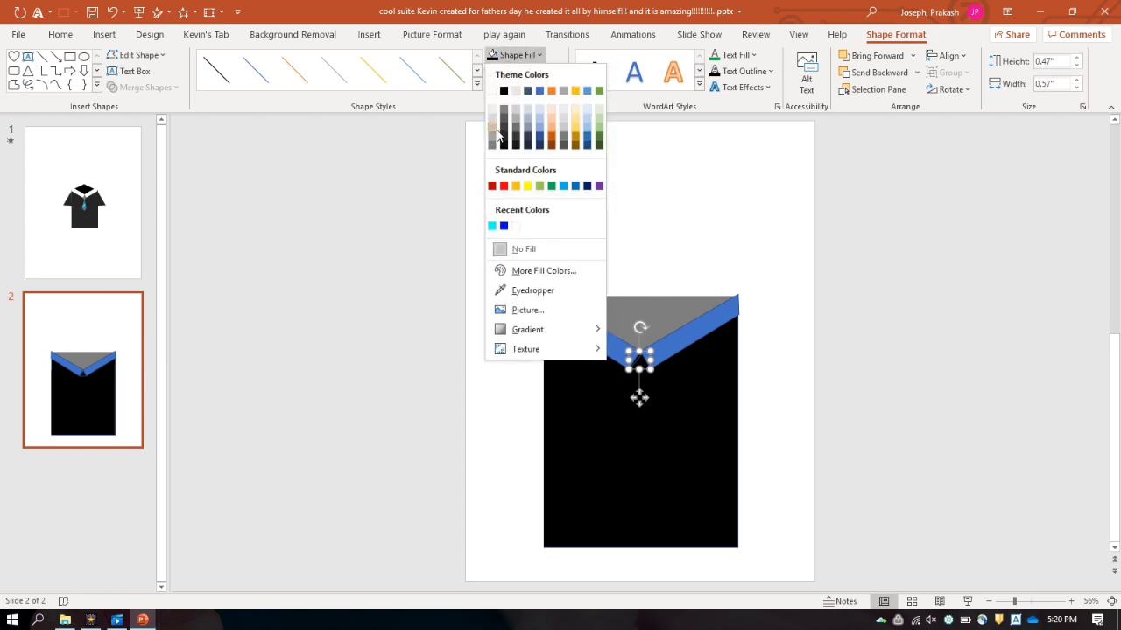
pyautogui.click(492, 145)
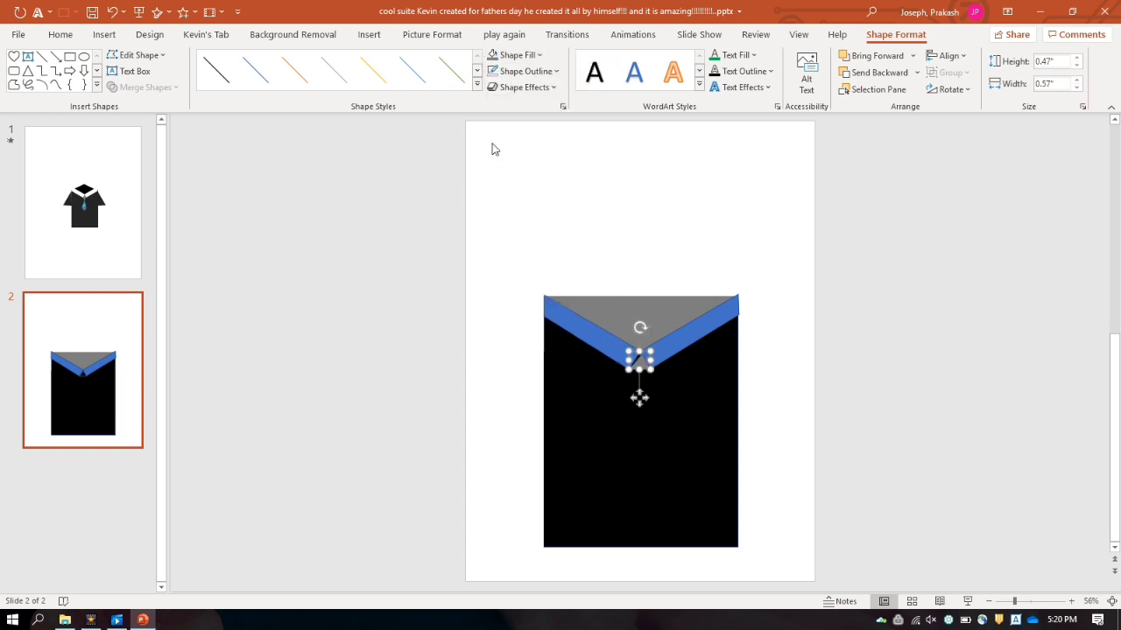
# - Try editing the small grey freeform's points in the collar gap, then delete the shape
pyautogui.rightClick(643, 366)
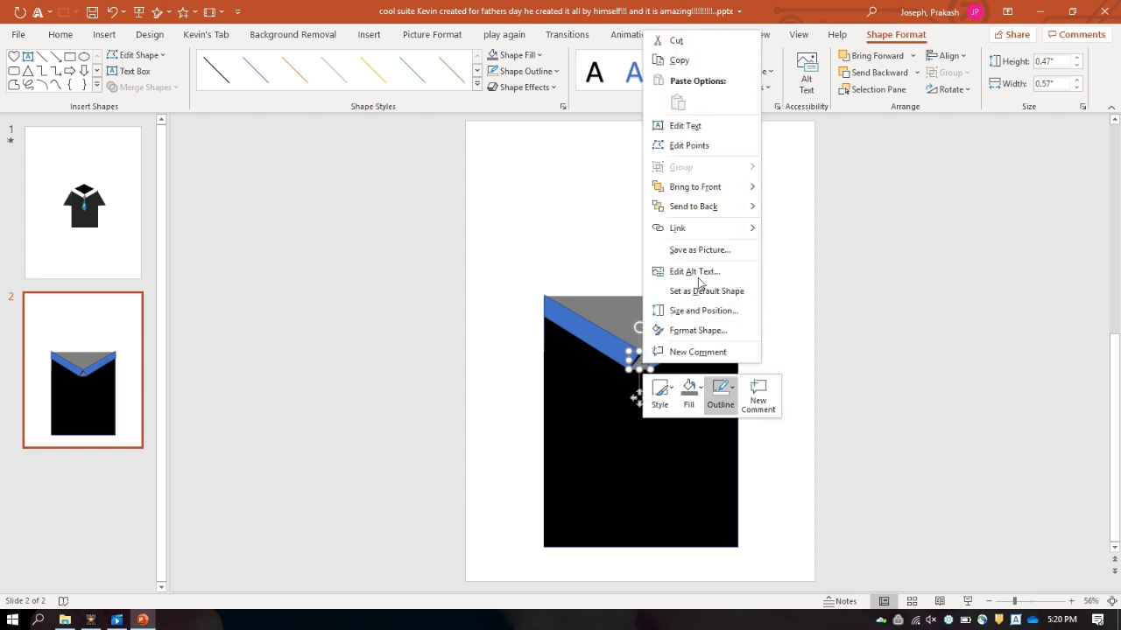
pyautogui.click(690, 146)
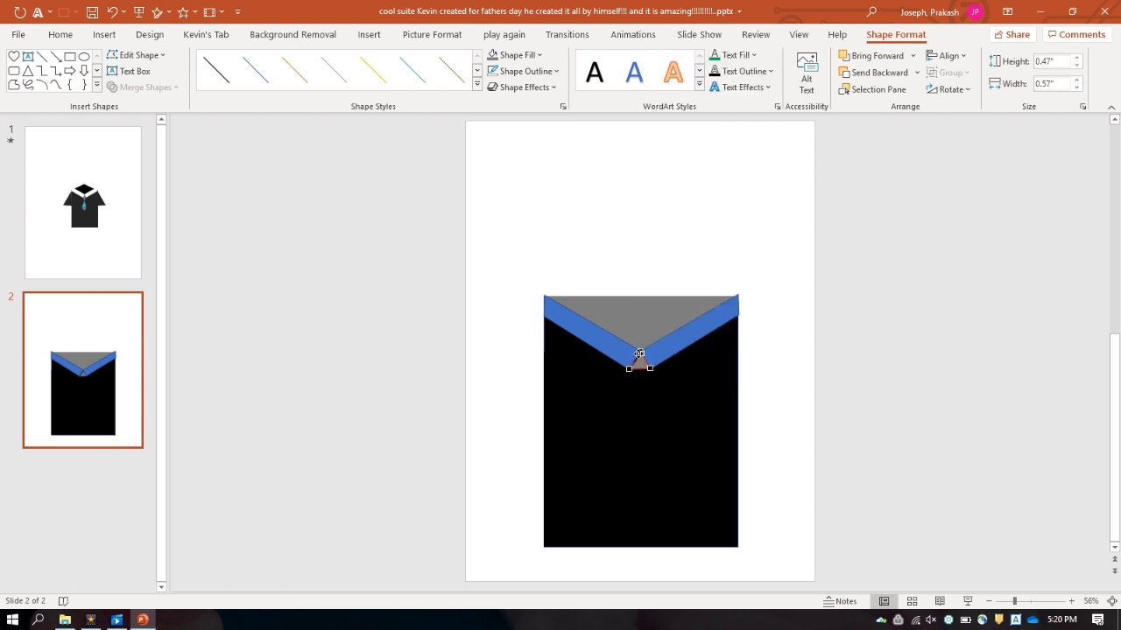
pyautogui.click(756, 370)
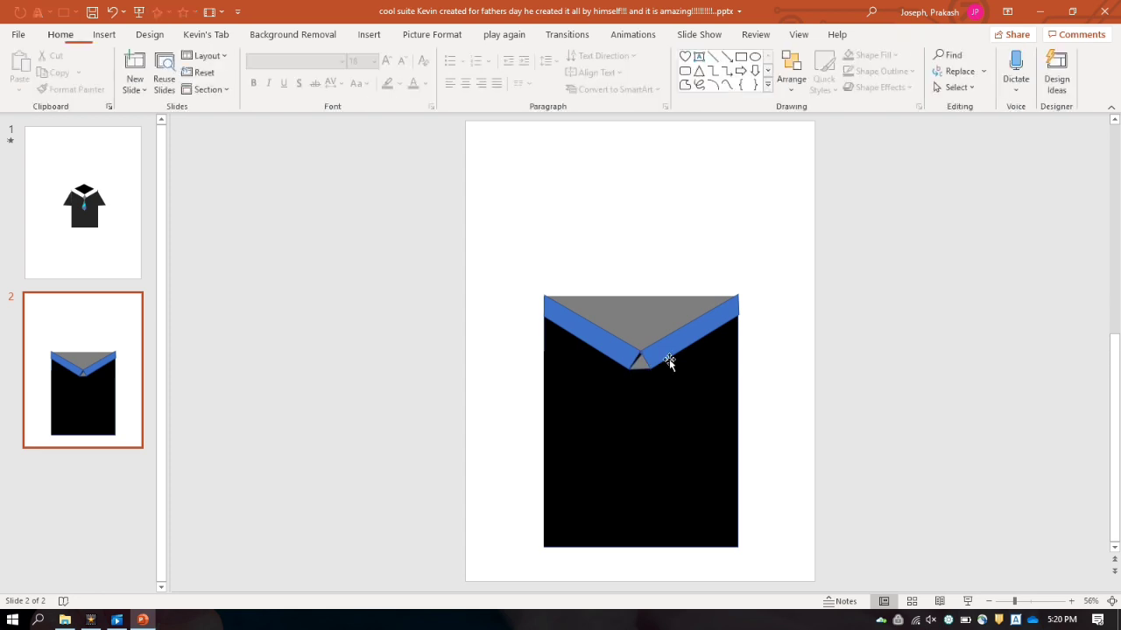
pyautogui.click(640, 361)
pyautogui.click(755, 151)
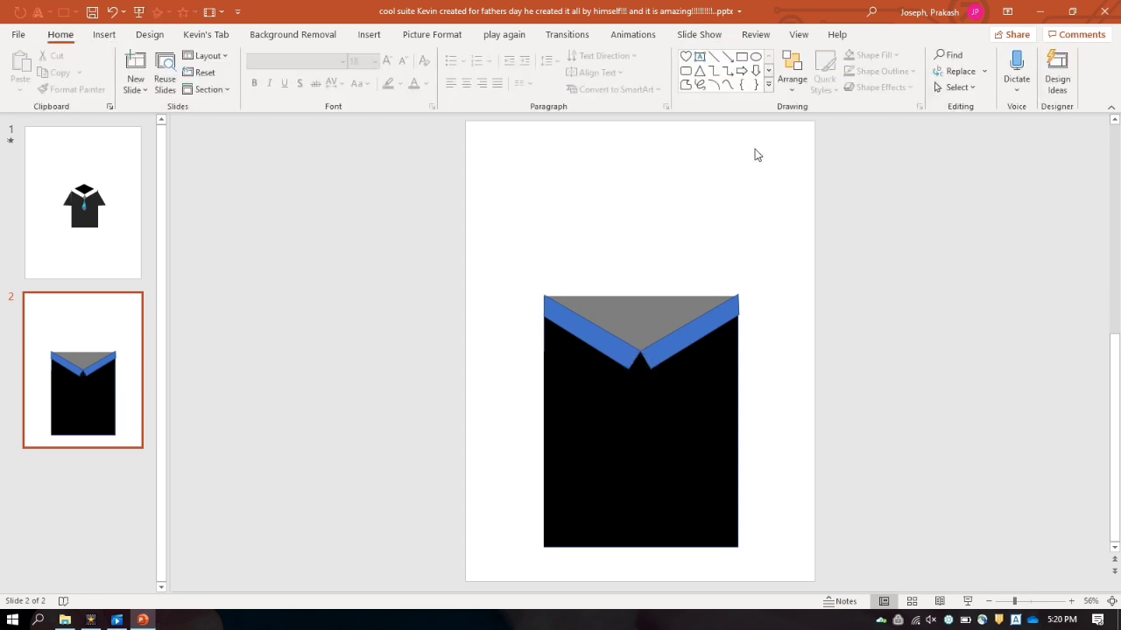
# - Draw a kite-shaped freeform knot about 1.02 by 0.59 inches below the collar triangle's tip and fill it with dark grey
pyautogui.click(685, 84)
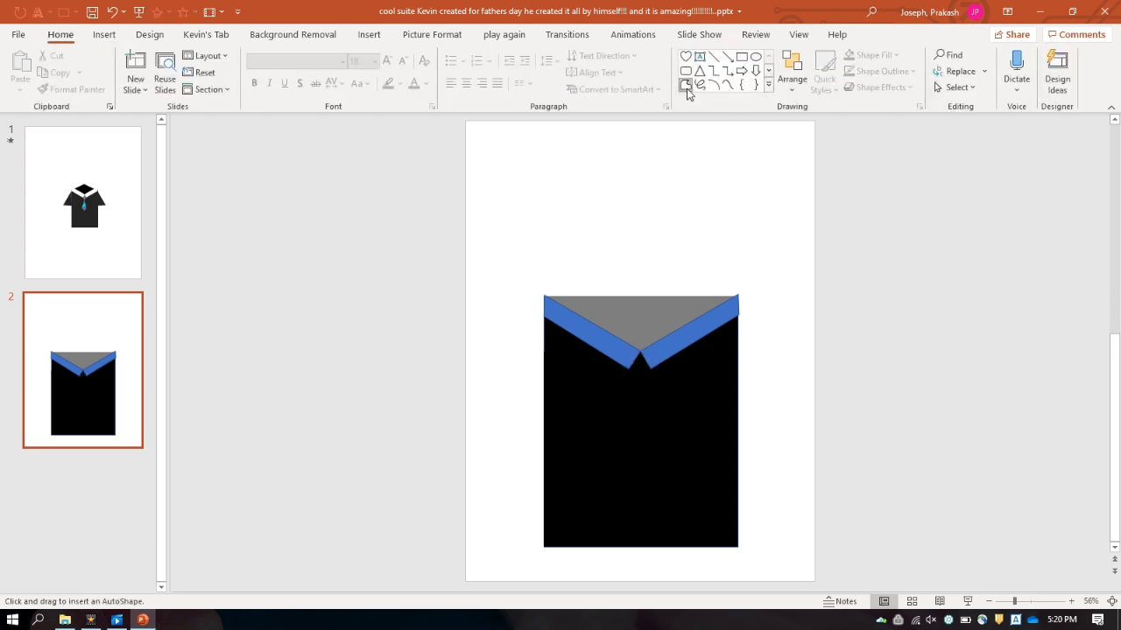
pyautogui.click(640, 388)
pyautogui.click(628, 371)
pyautogui.click(640, 355)
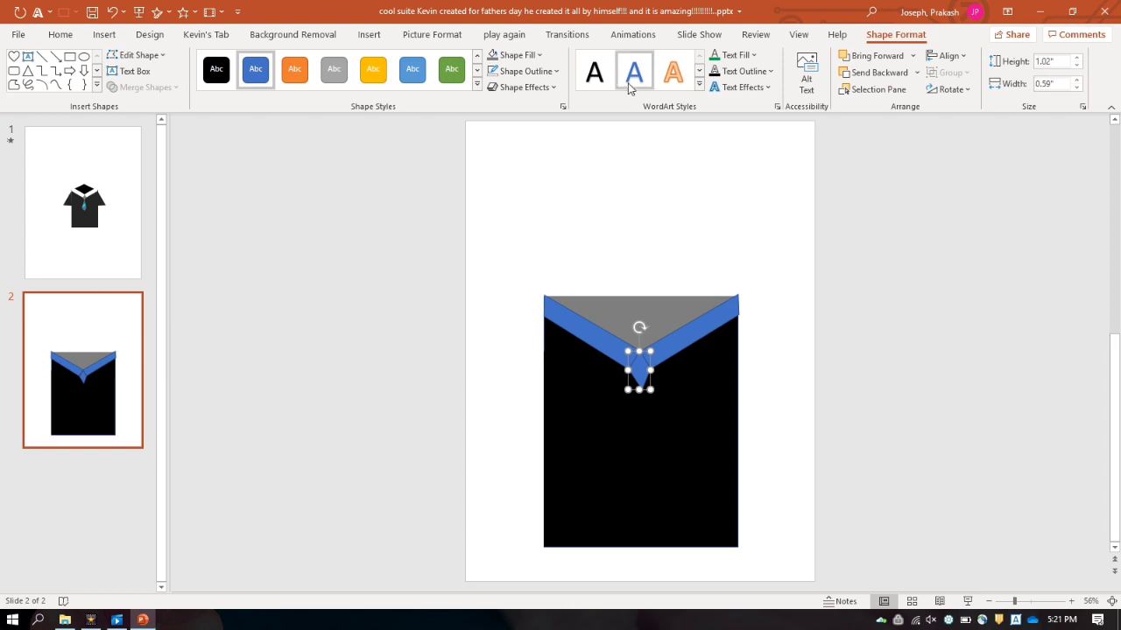
pyautogui.click(518, 54)
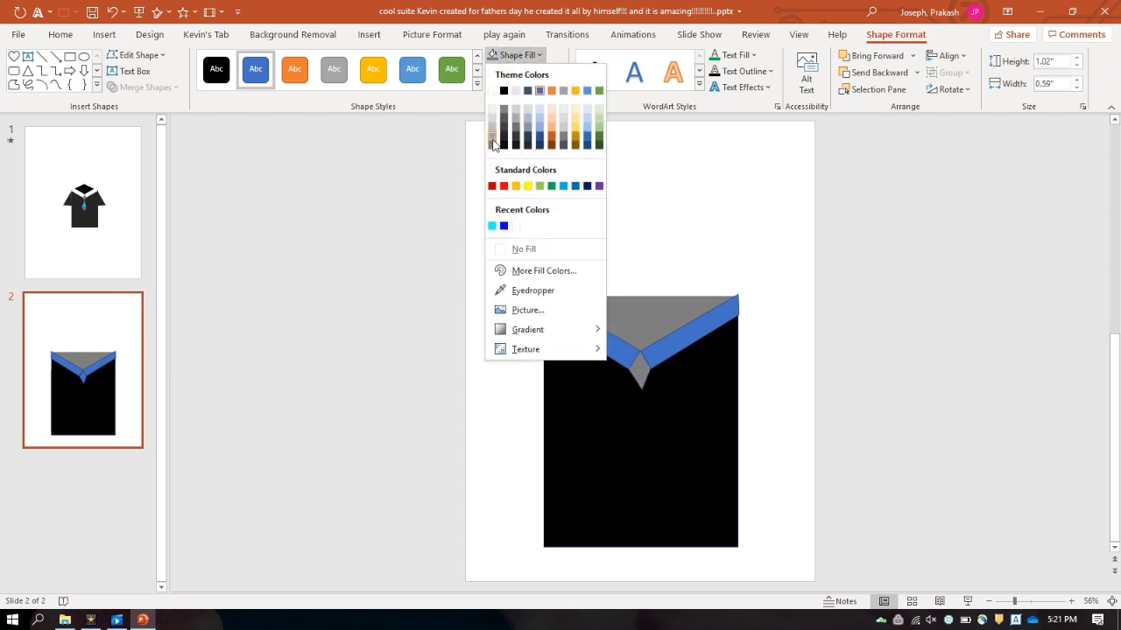
pyautogui.click(493, 147)
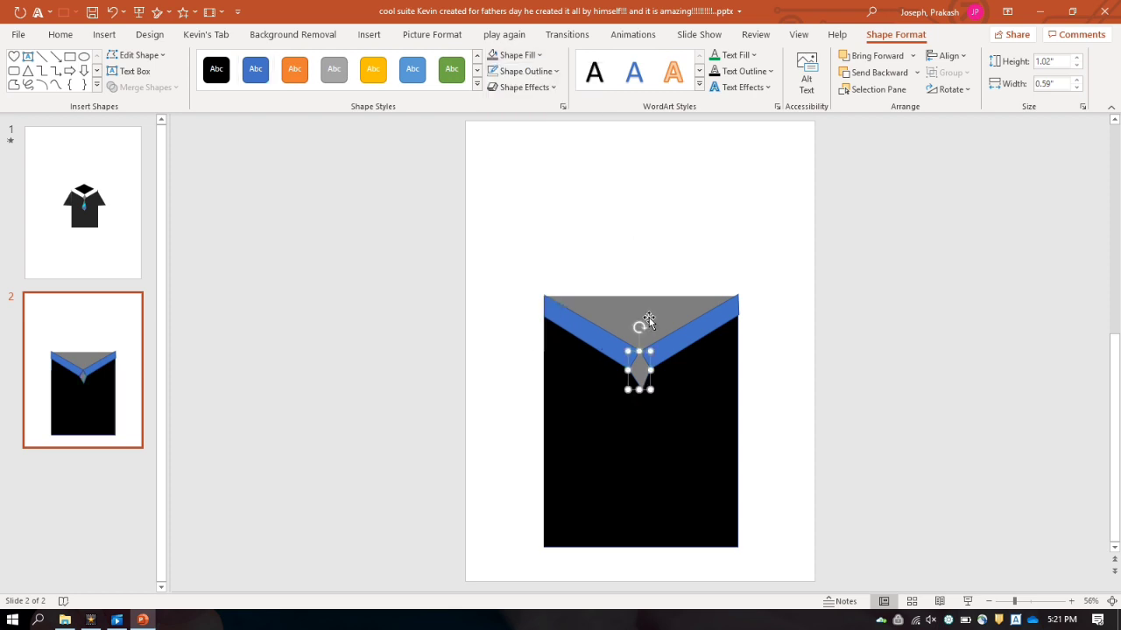
# - Change the large collar triangle's fill to a lighter grey
pyautogui.click(649, 319)
pyautogui.click(514, 54)
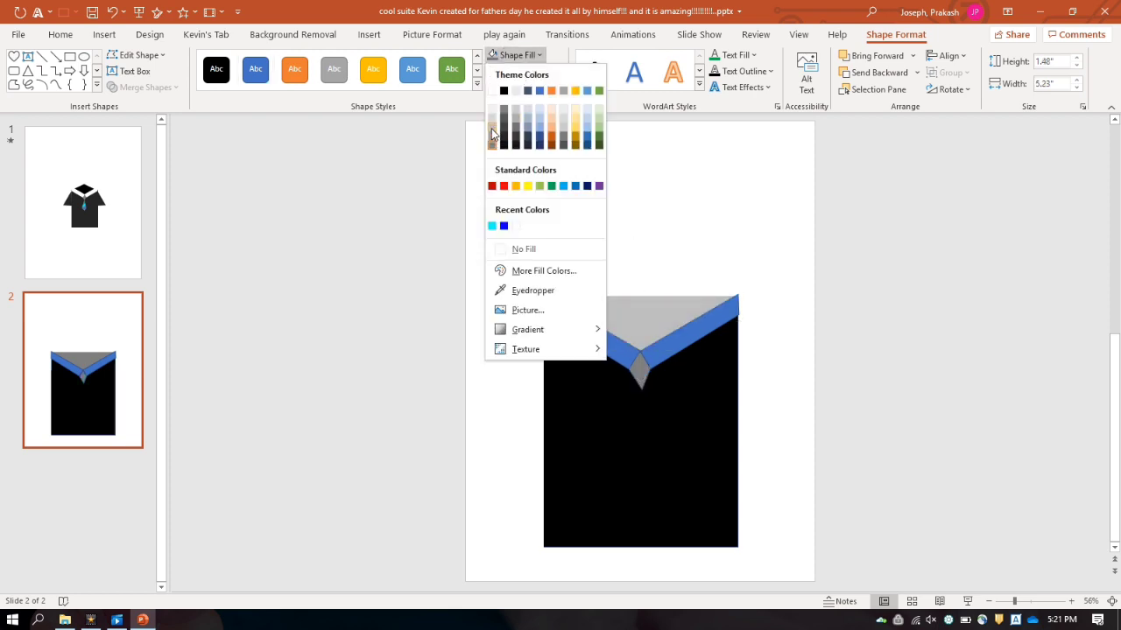
pyautogui.click(492, 133)
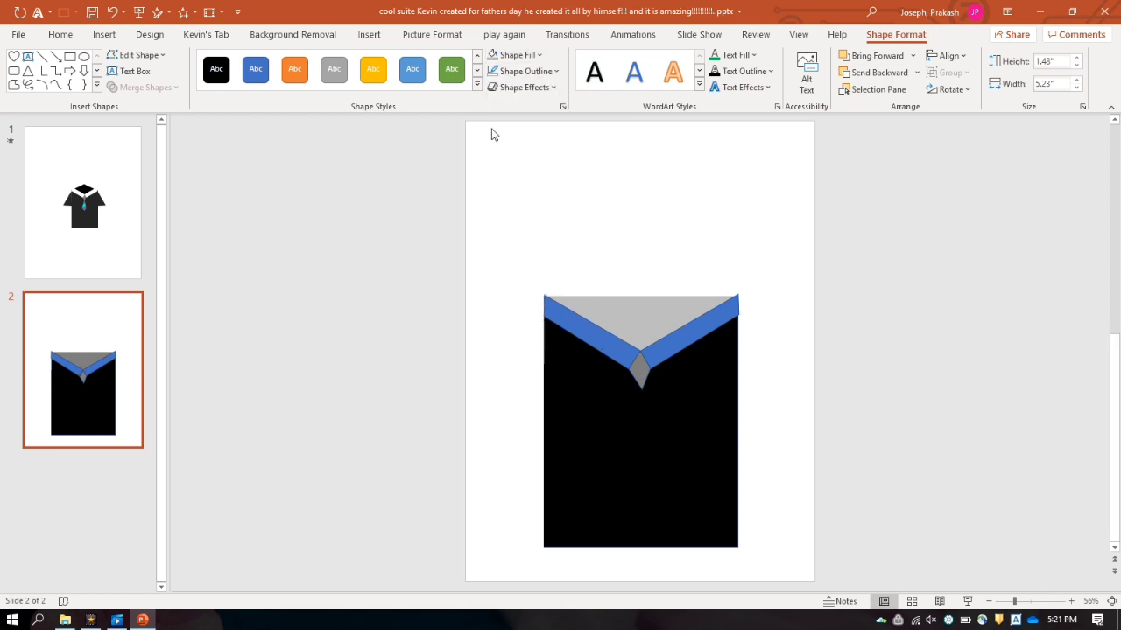
# - Remove the outline of the kite-shaped knot
pyautogui.click(643, 390)
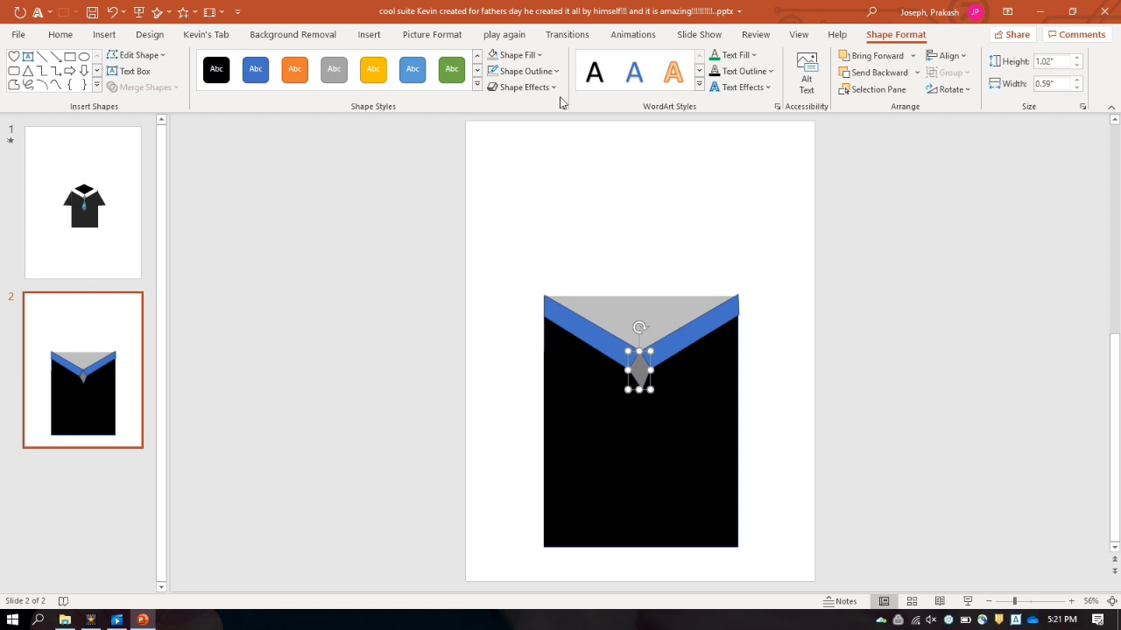
pyautogui.click(526, 72)
pyautogui.click(532, 265)
pyautogui.click(219, 33)
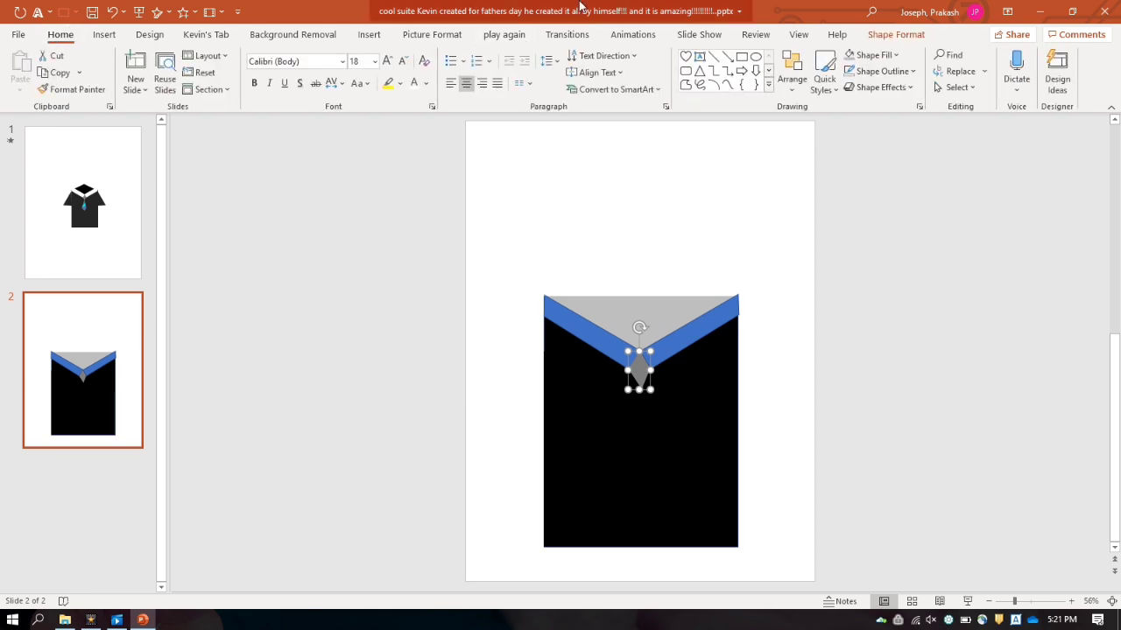
pyautogui.click(685, 85)
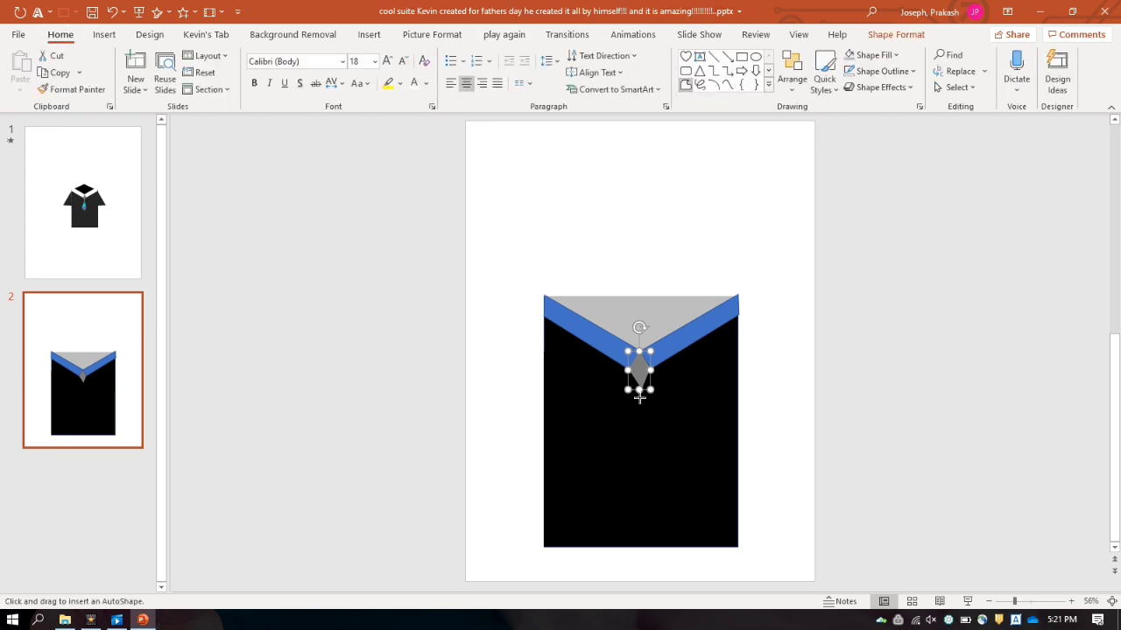
pyautogui.click(639, 390)
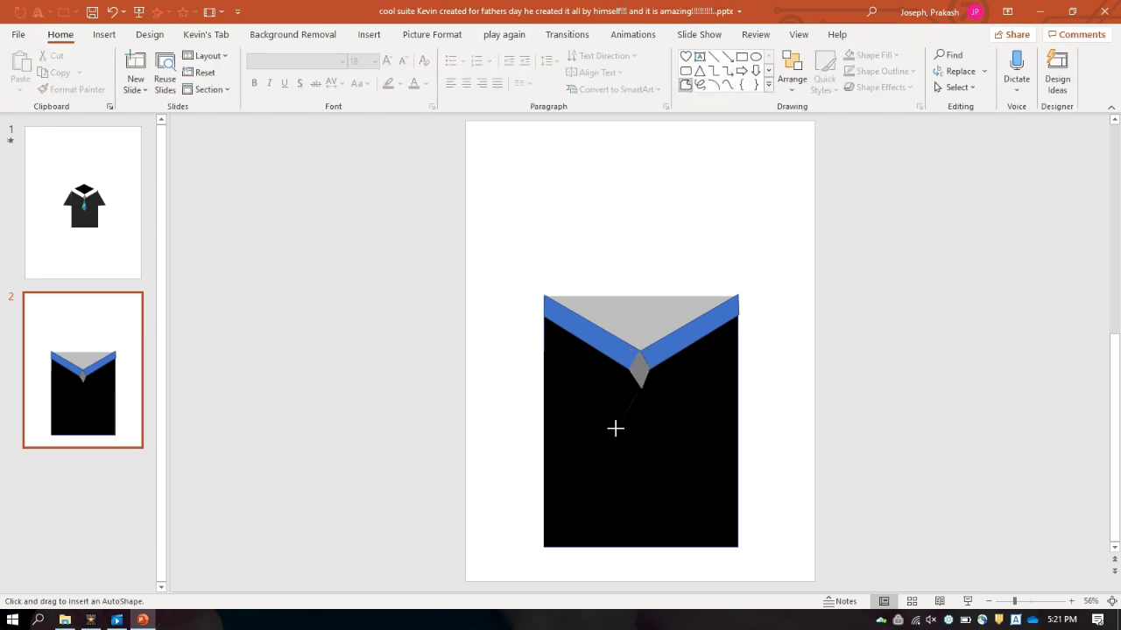
pyautogui.press('Escape')
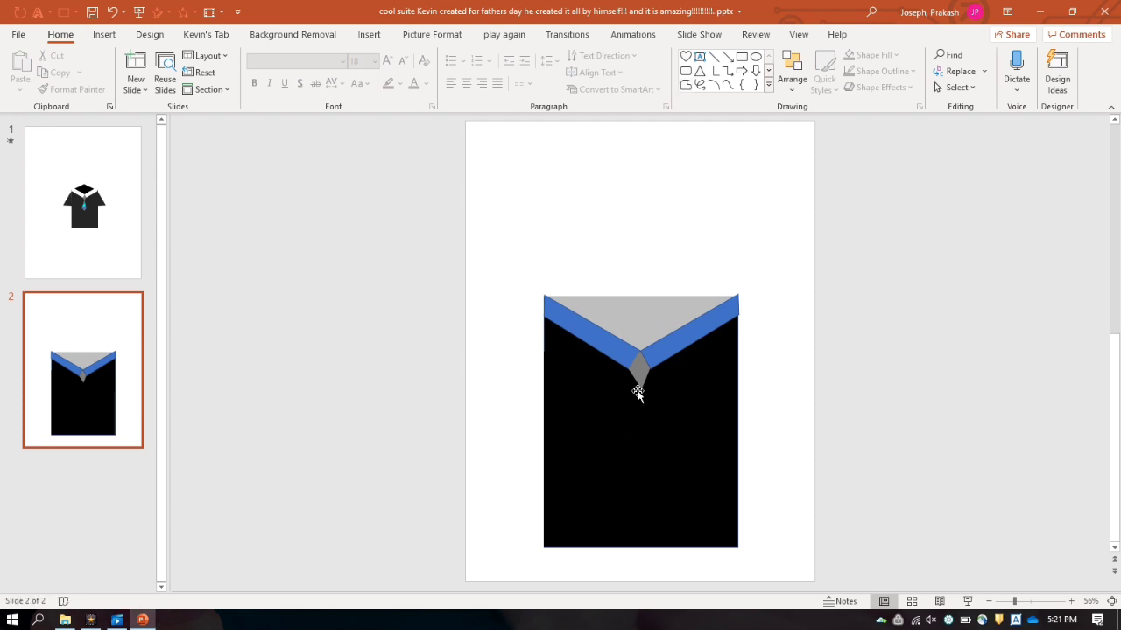
# - Draw a kite-shaped freeform tie tail about 1.23 by 0.66 inches below the knot's tip and fill it with dark grey
pyautogui.click(688, 87)
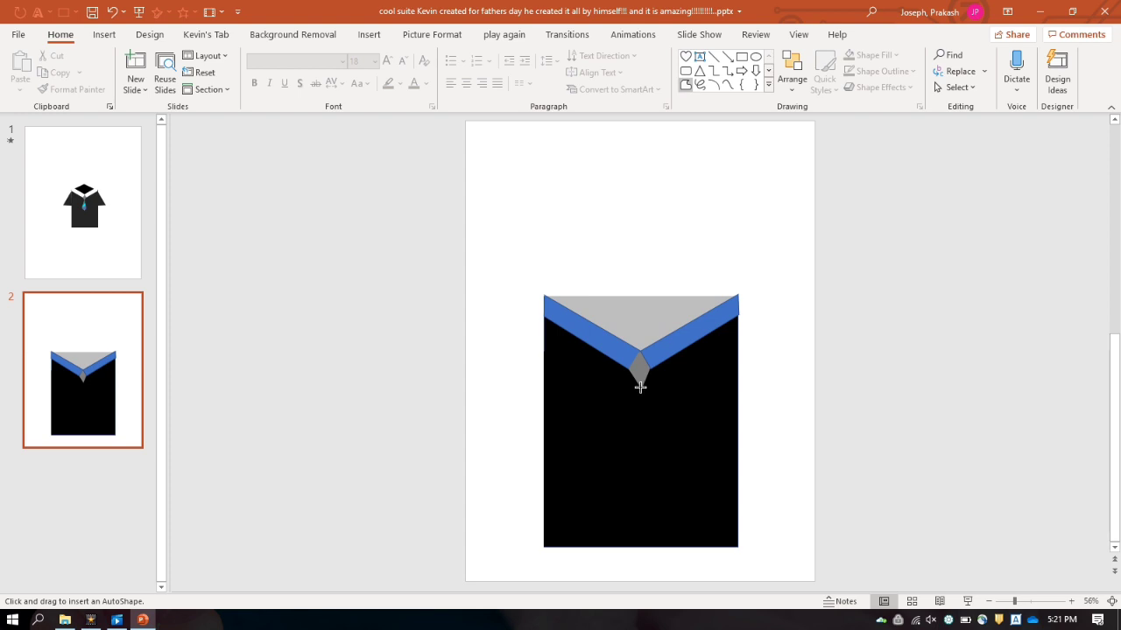
pyautogui.click(640, 387)
pyautogui.click(625, 419)
pyautogui.click(639, 429)
pyautogui.click(649, 415)
pyautogui.click(639, 388)
pyautogui.click(640, 385)
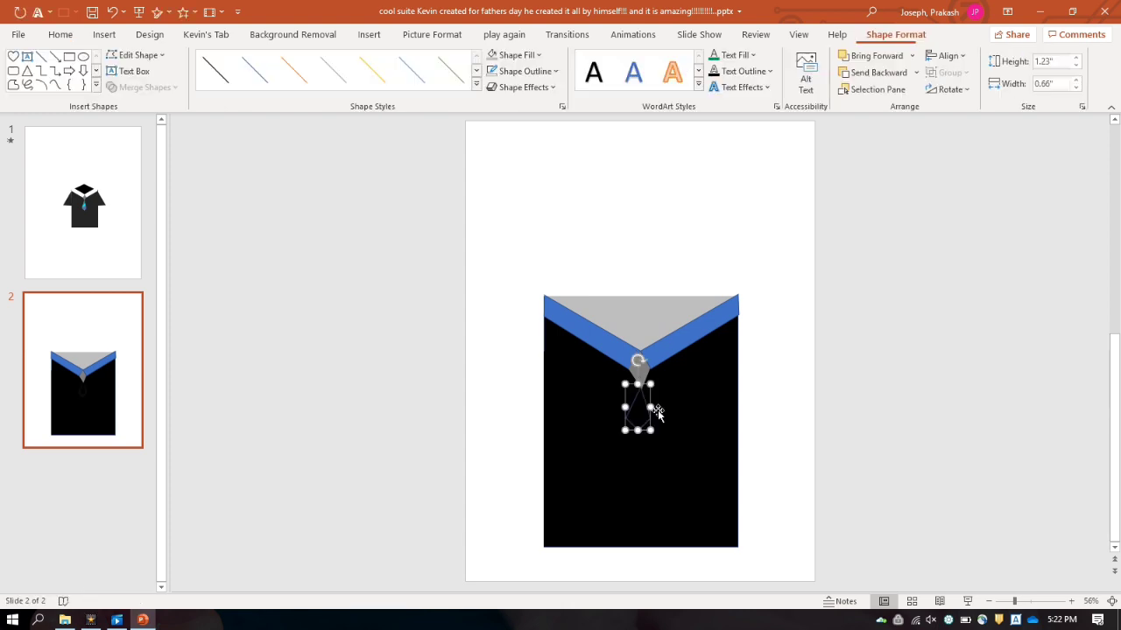
pyautogui.click(524, 55)
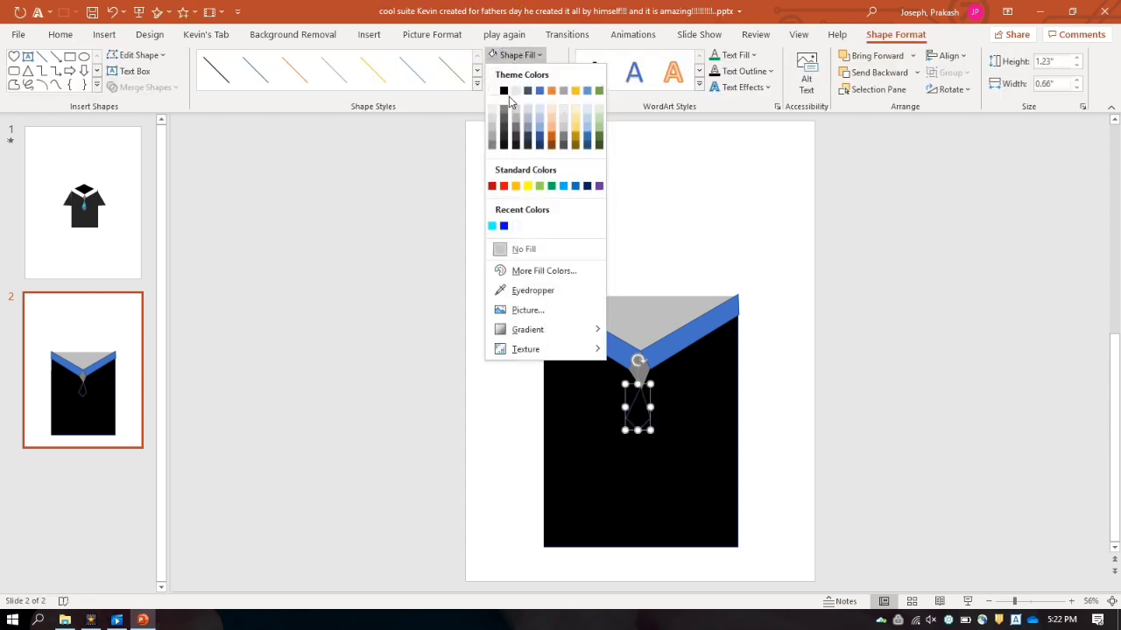
pyautogui.click(496, 148)
pyautogui.click(831, 323)
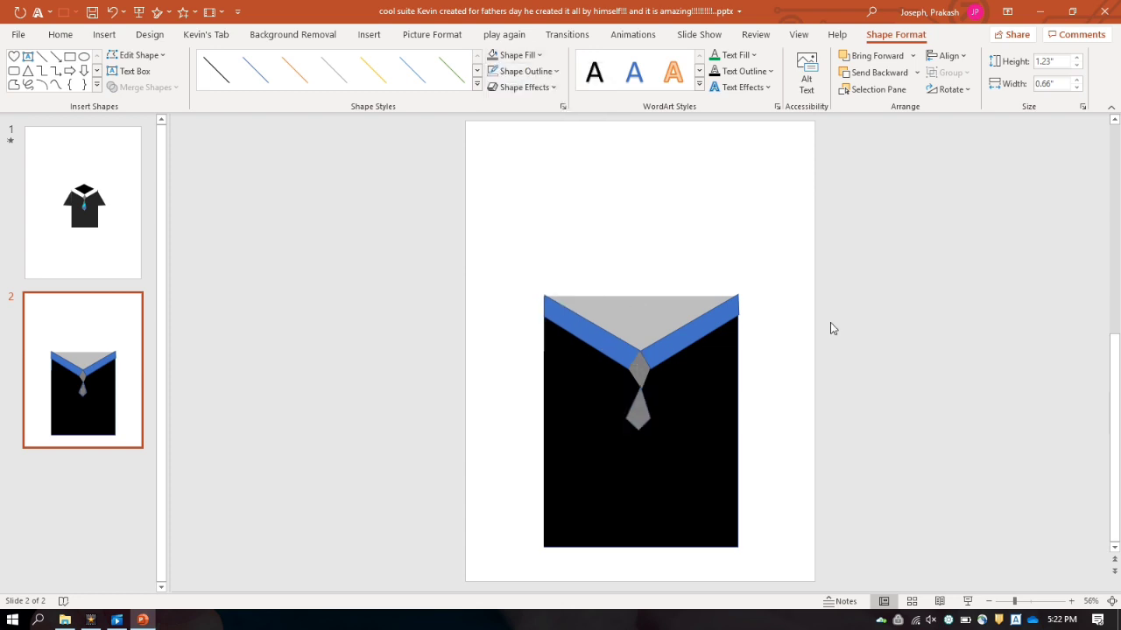
# - Try adjusting the grey tie tail's corner points, then undo the change
pyautogui.click(640, 415)
pyautogui.rightClick(642, 414)
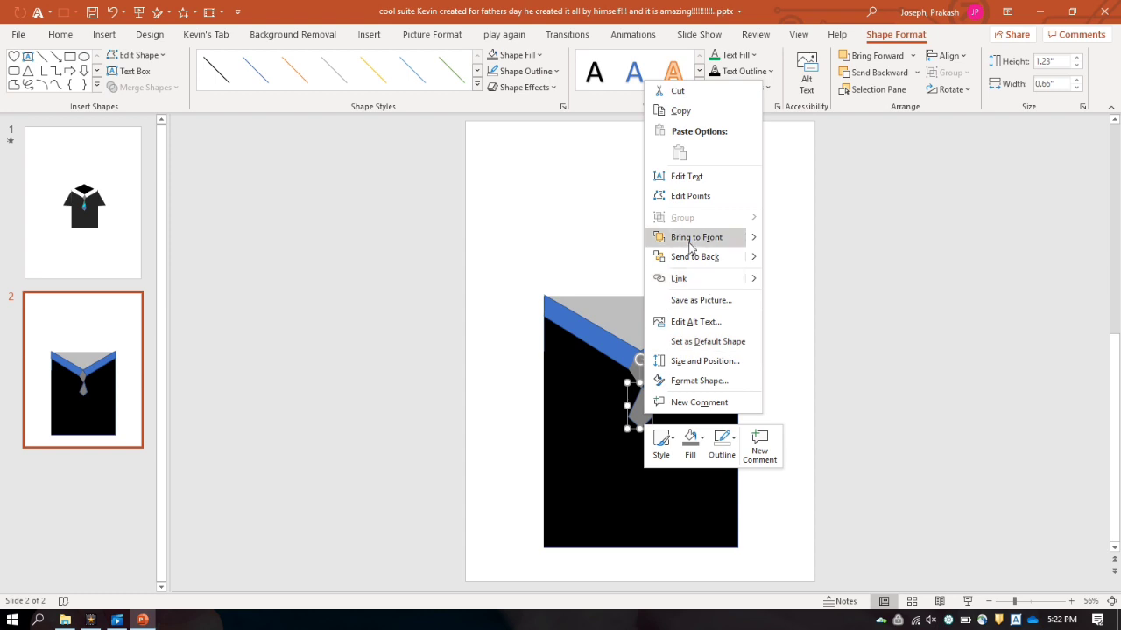
pyautogui.click(689, 195)
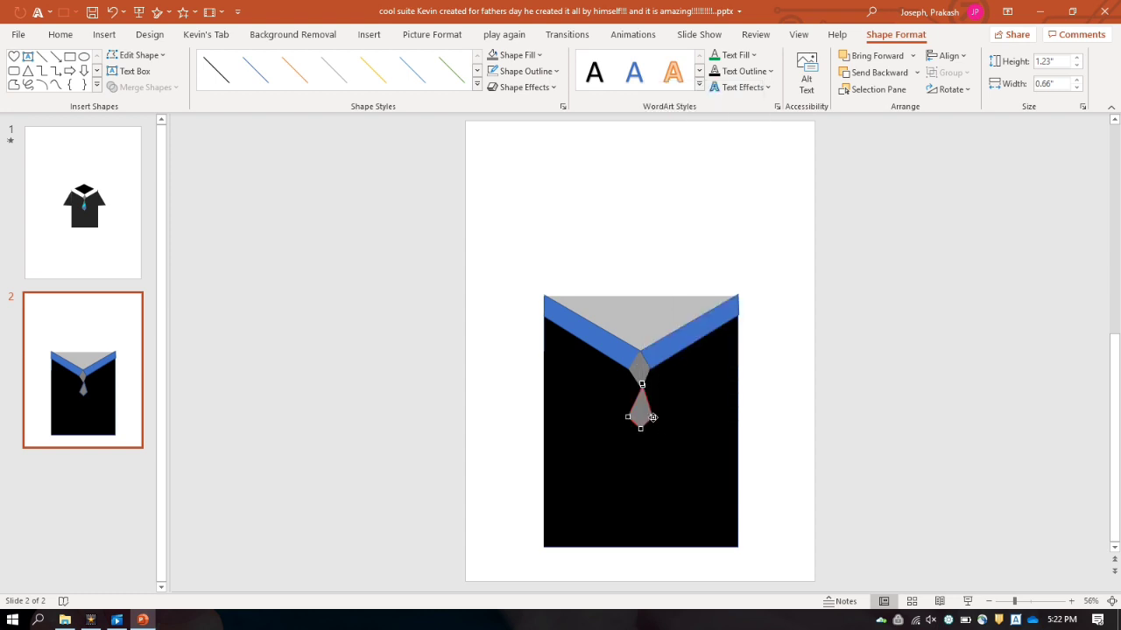
pyautogui.click(713, 417)
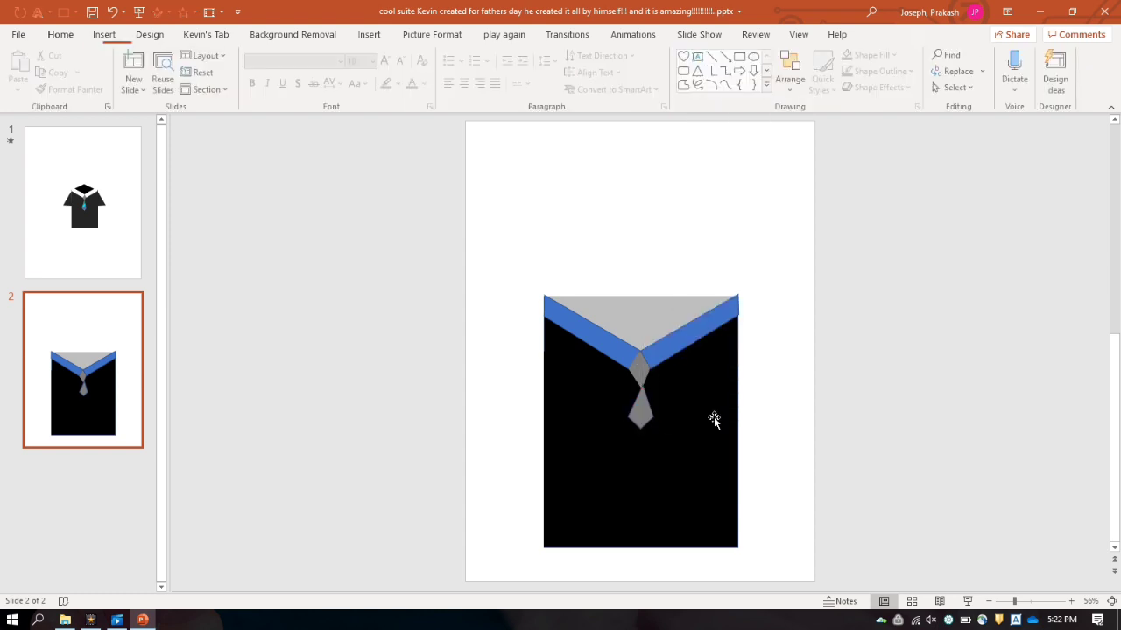
pyautogui.click(639, 412)
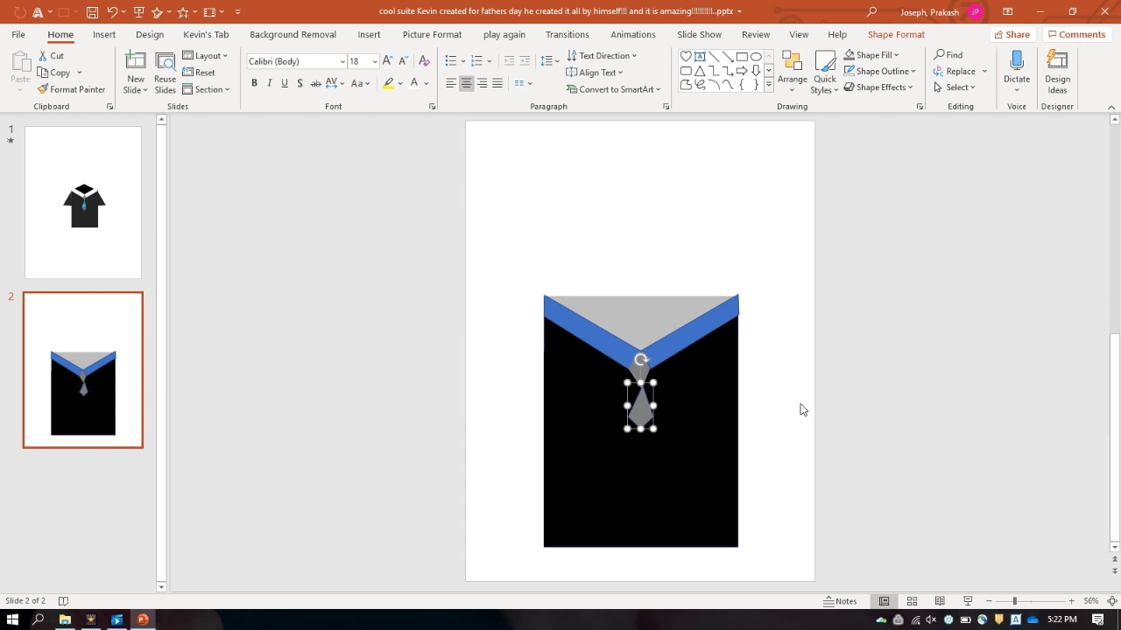
pyautogui.hotkey('ctrl', 'z')
pyautogui.click(770, 421)
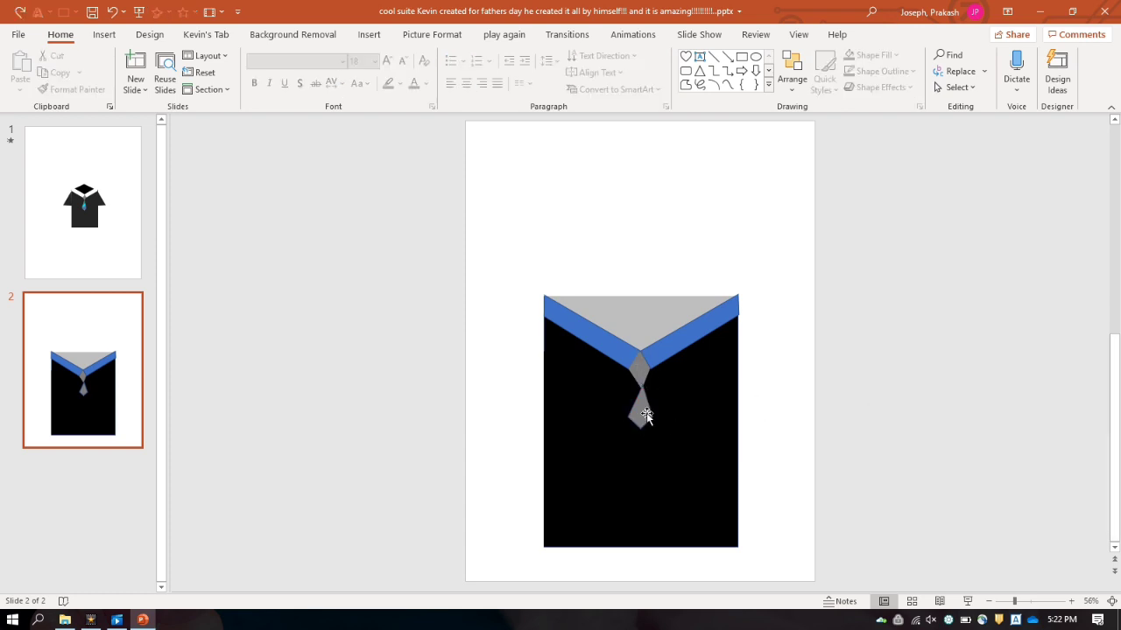
# - Nudge the tie tail into line under the knot and move a side corner point slightly inward
pyautogui.click(642, 418)
pyautogui.moveTo(642, 418); pyautogui.dragTo(642, 420)
pyautogui.click(739, 407)
pyautogui.click(651, 416)
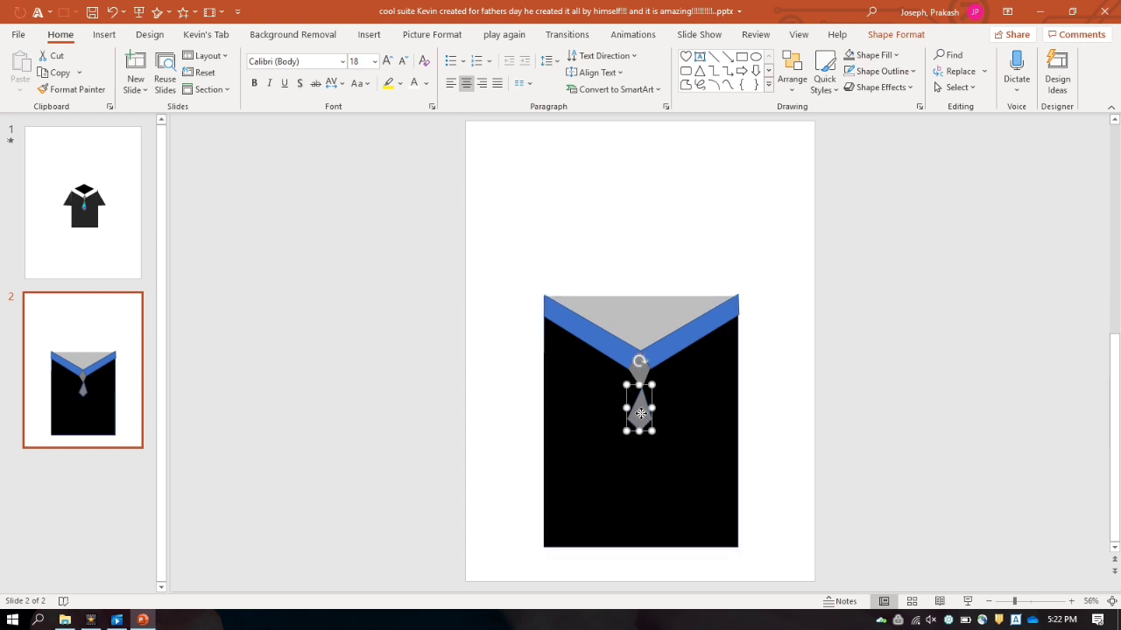
pyautogui.rightClick(644, 417)
pyautogui.click(700, 195)
pyautogui.click(740, 415)
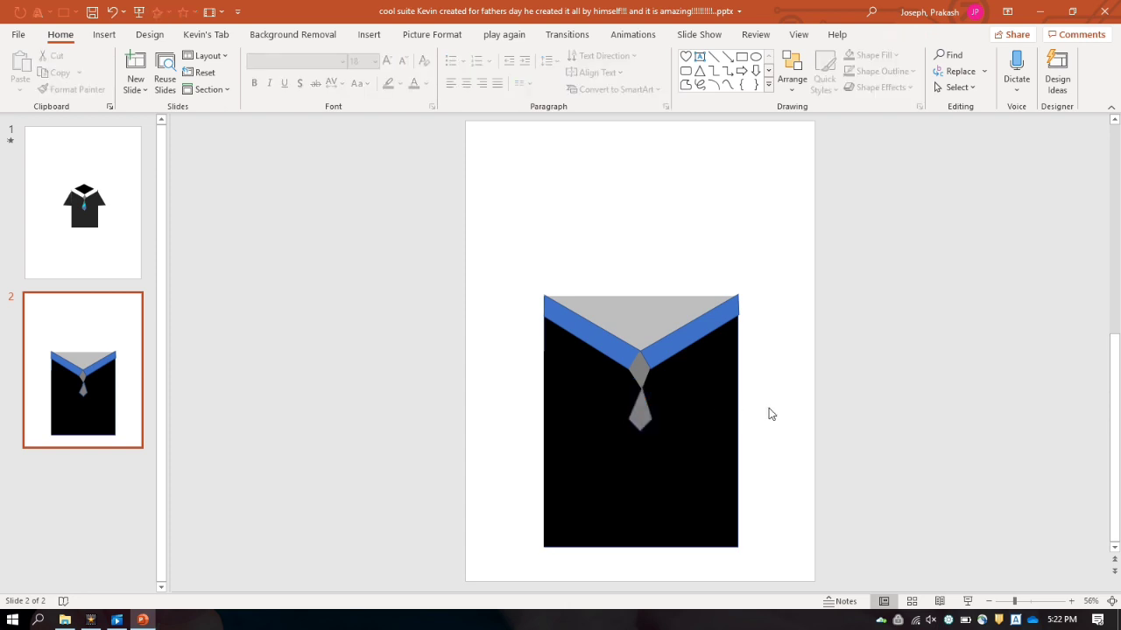
# - Try moving the tie tail's right corner point outward, then undo that edit
pyautogui.click(639, 421)
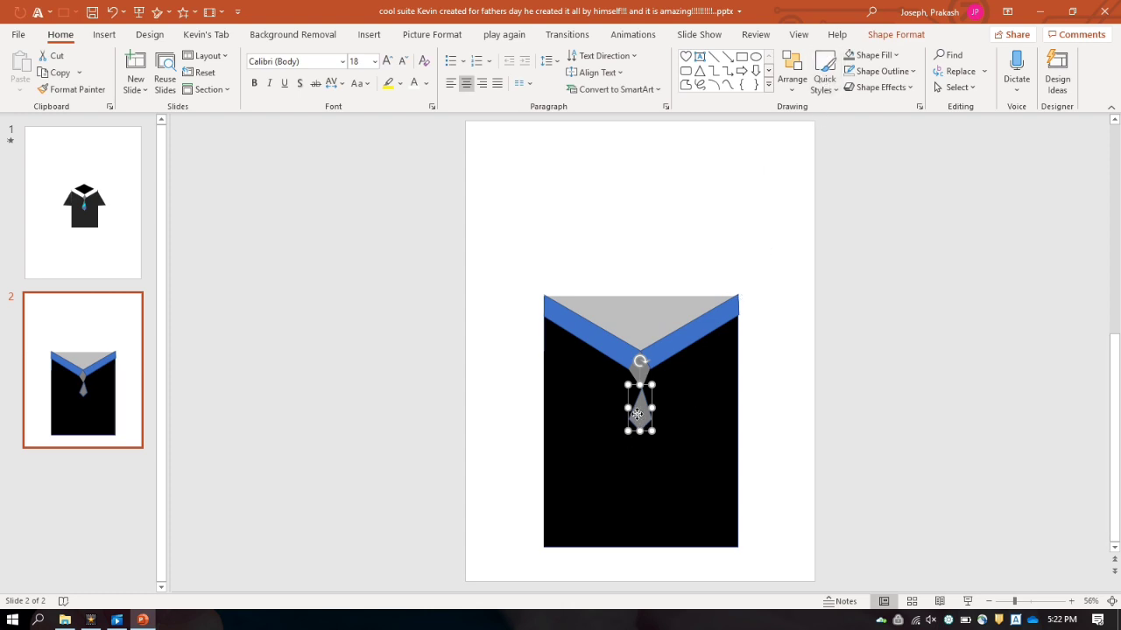
pyautogui.rightClick(639, 418)
pyautogui.click(726, 196)
pyautogui.click(730, 411)
pyautogui.click(785, 420)
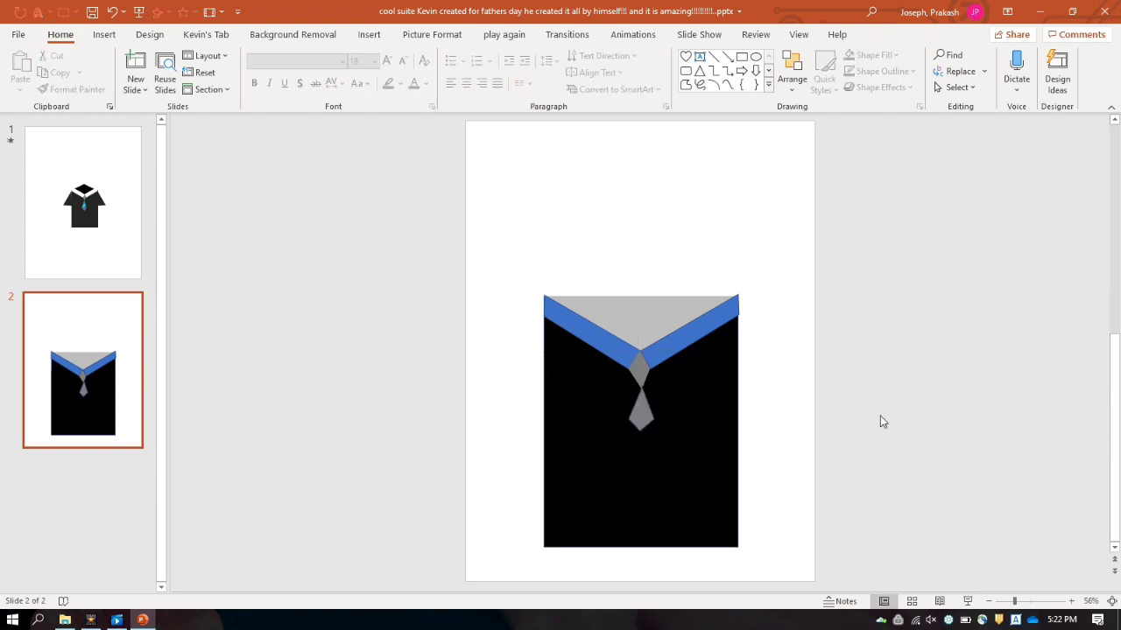
pyautogui.press('Tab')
pyautogui.click(772, 224)
# - Stretch the tie tail further down the black cover and widen it slightly beyond the knot on both sides
pyautogui.click(643, 410)
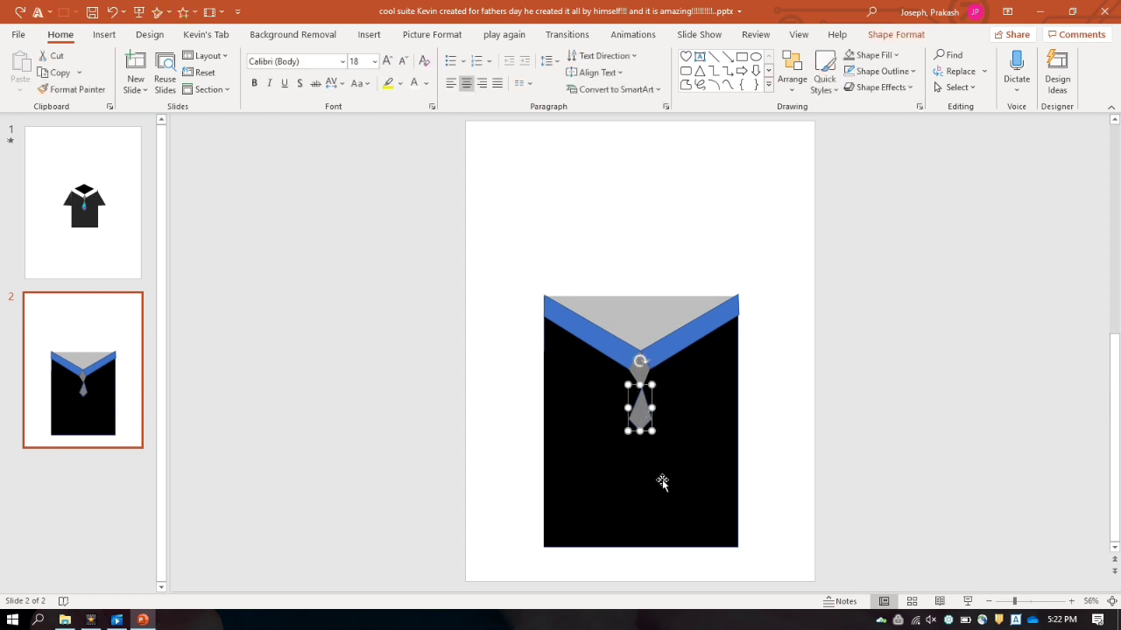
pyautogui.click(643, 432)
pyautogui.click(640, 424)
pyautogui.moveTo(640, 430)
pyautogui.mouseDown()
pyautogui.moveTo(641, 444)
pyautogui.moveTo(649, 414)
pyautogui.mouseUp()
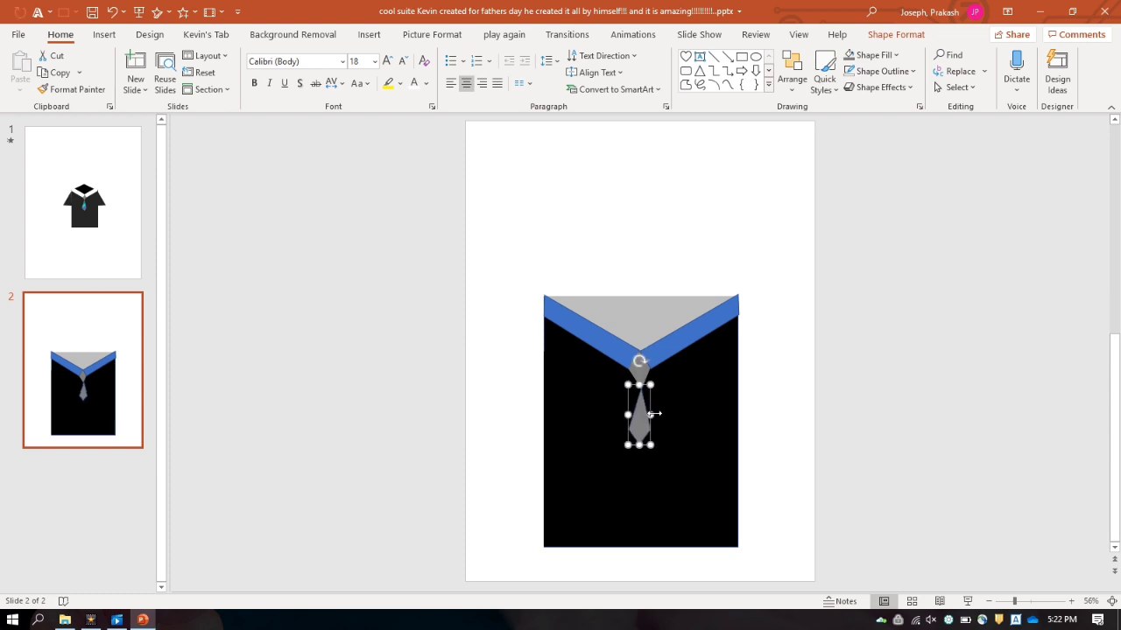
pyautogui.click(785, 401)
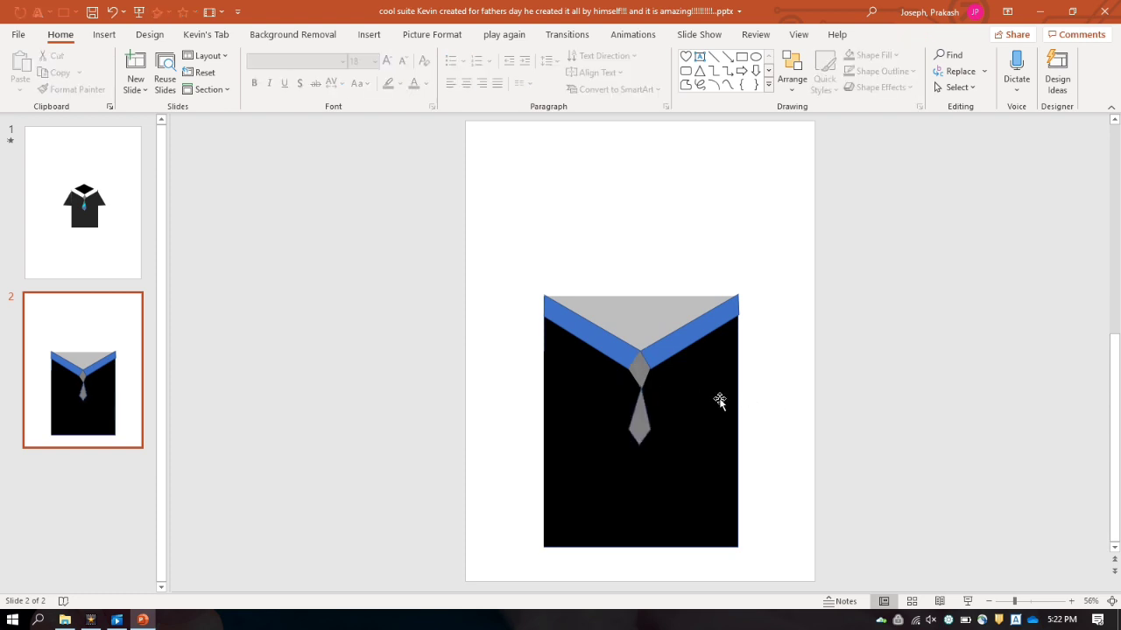
pyautogui.click(639, 430)
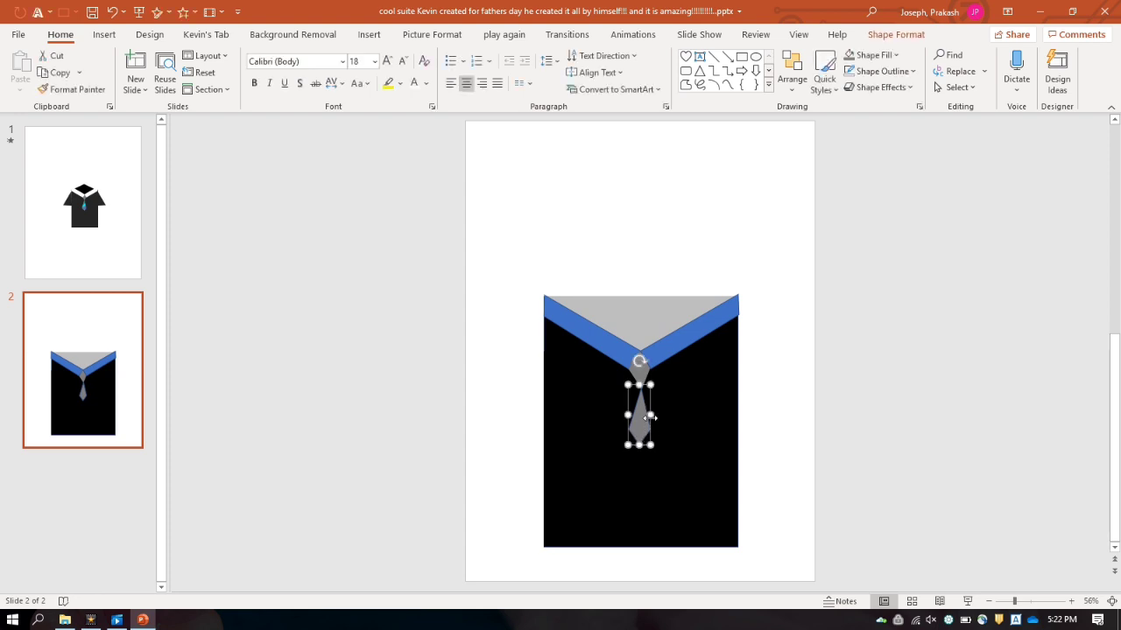
pyautogui.moveTo(652, 418)
pyautogui.mouseDown()
pyautogui.moveTo(651, 408)
pyautogui.moveTo(638, 429)
pyautogui.mouseUp()
pyautogui.click(814, 400)
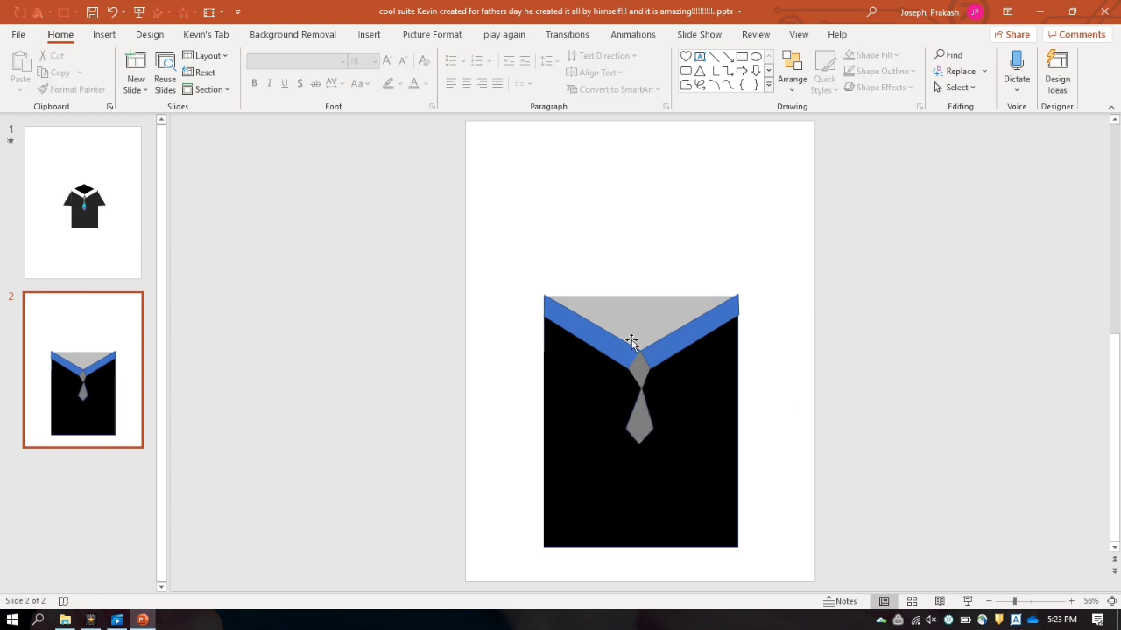
# - Draw a thin rectangle about 0.11 by 0.75 inches, tilt it diagonally across the tie tail and thicken it into a band
pyautogui.click(741, 56)
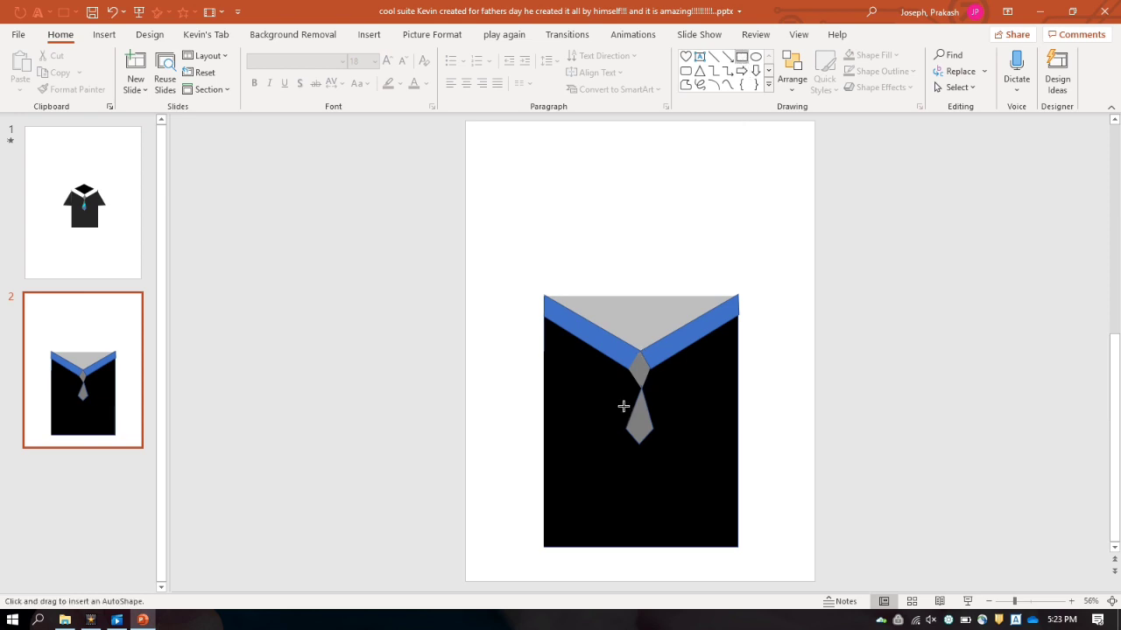
pyautogui.moveTo(625, 408)
pyautogui.mouseDown()
pyautogui.moveTo(687, 414)
pyautogui.moveTo(644, 427)
pyautogui.moveTo(656, 415)
pyautogui.moveTo(637, 386)
pyautogui.moveTo(608, 378)
pyautogui.mouseUp()
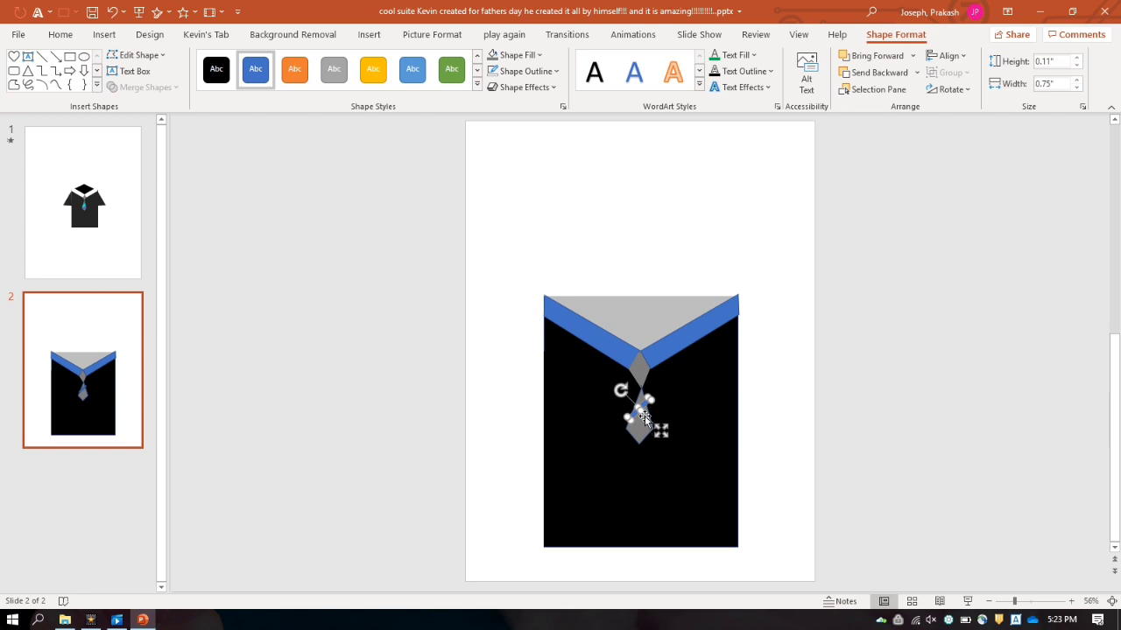
pyautogui.moveTo(641, 410); pyautogui.dragTo(667, 436)
# - Edit the blue band's corner points to follow the tie tail's edges, making the band about 0.54 by 0.97 inches
pyautogui.rightClick(646, 410)
pyautogui.click(736, 131)
pyautogui.click(649, 399)
pyautogui.moveTo(645, 398); pyautogui.dragTo(624, 424)
pyautogui.click(759, 402)
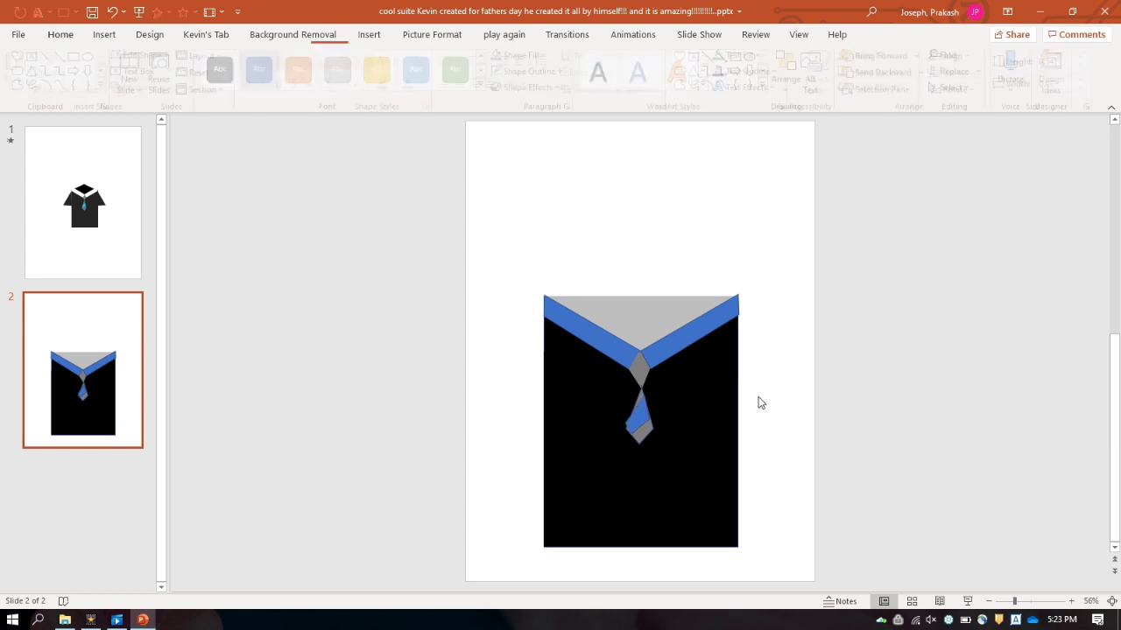
pyautogui.click(637, 424)
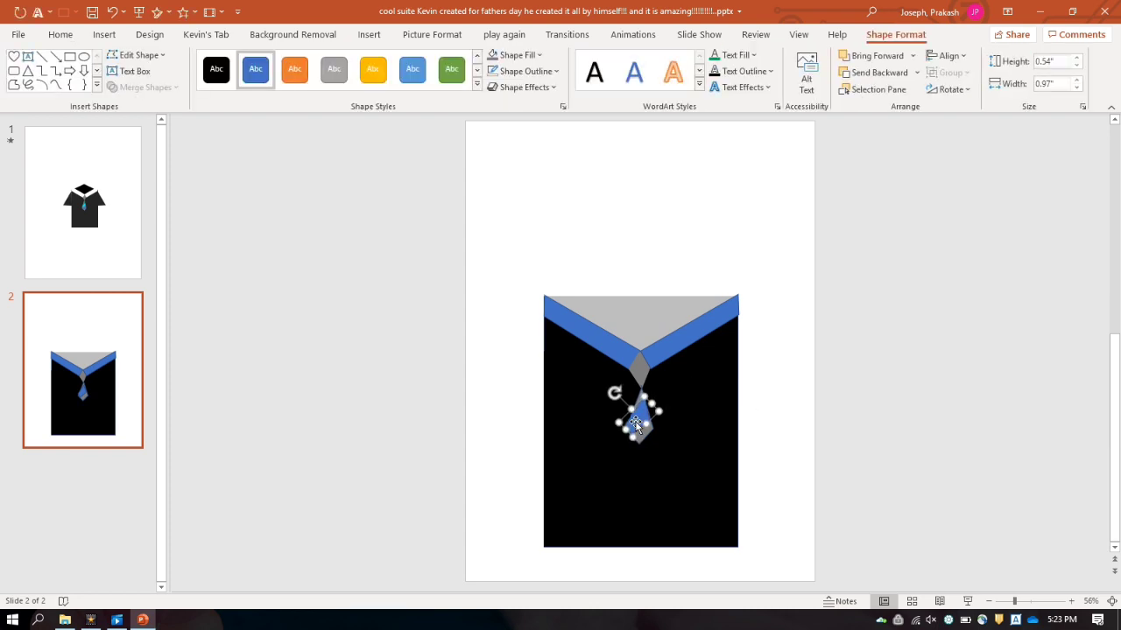
pyautogui.click(882, 411)
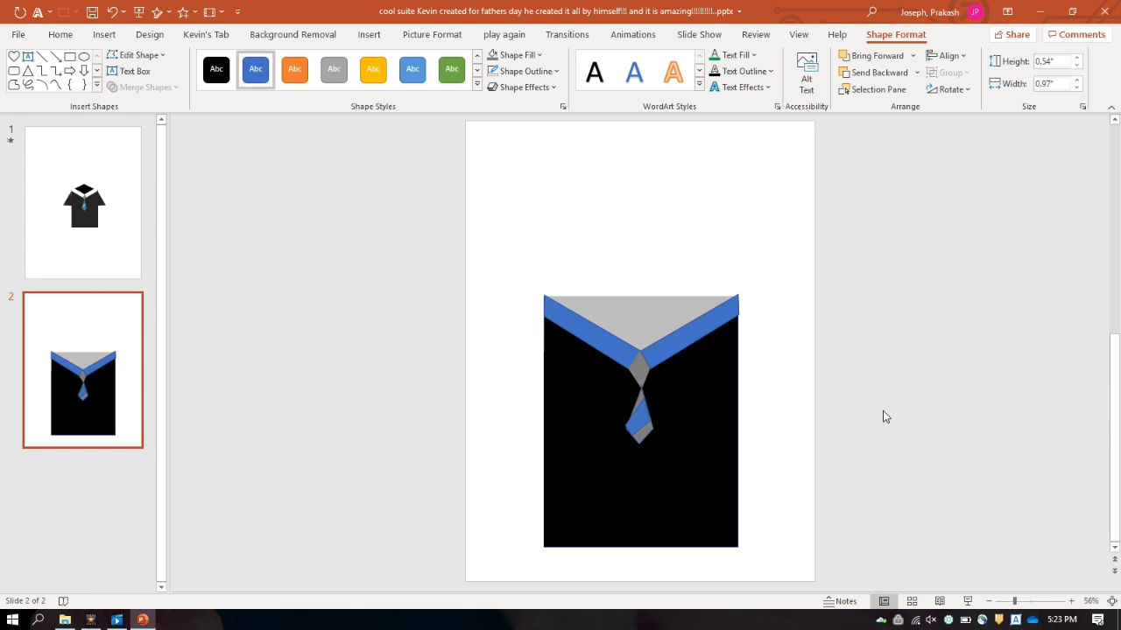
pyautogui.click(639, 418)
pyautogui.rightClick(640, 420)
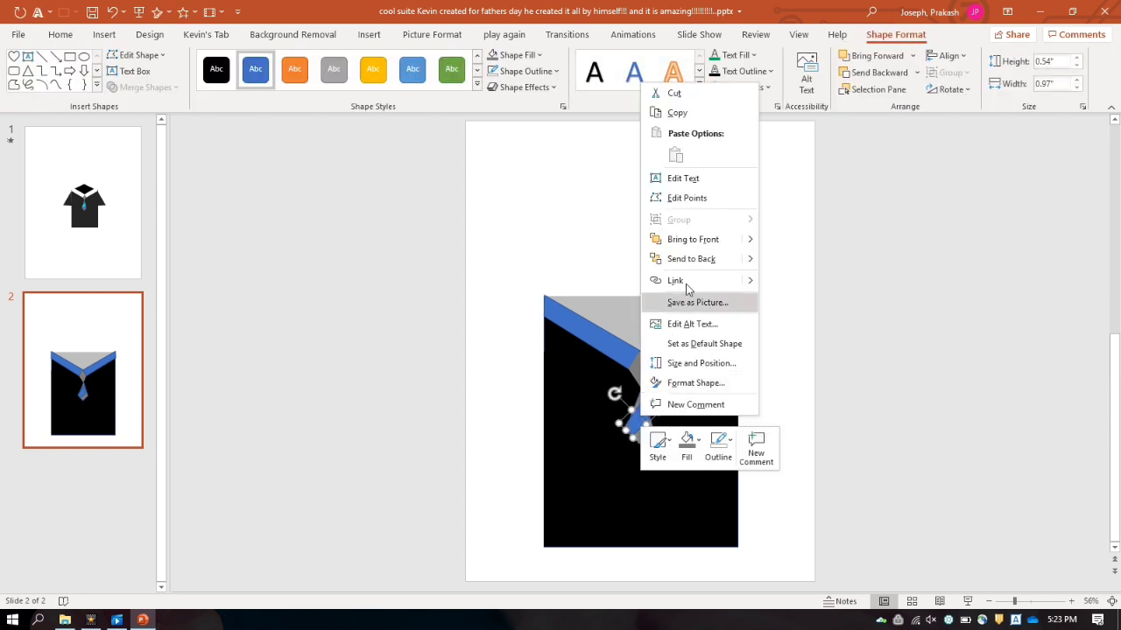
pyautogui.click(686, 198)
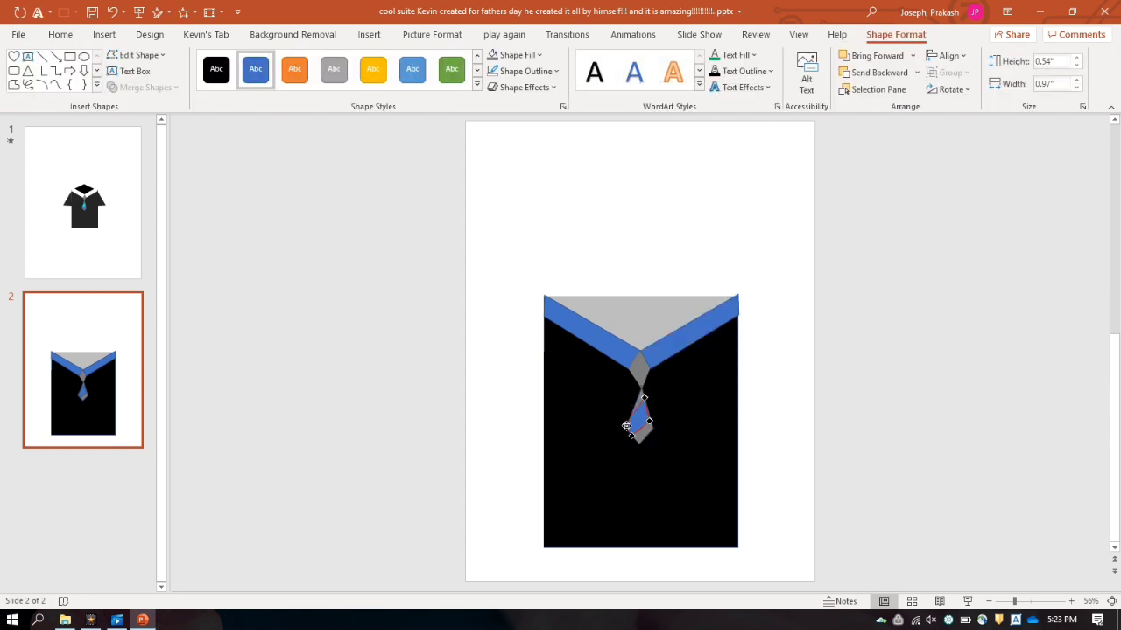
pyautogui.click(796, 396)
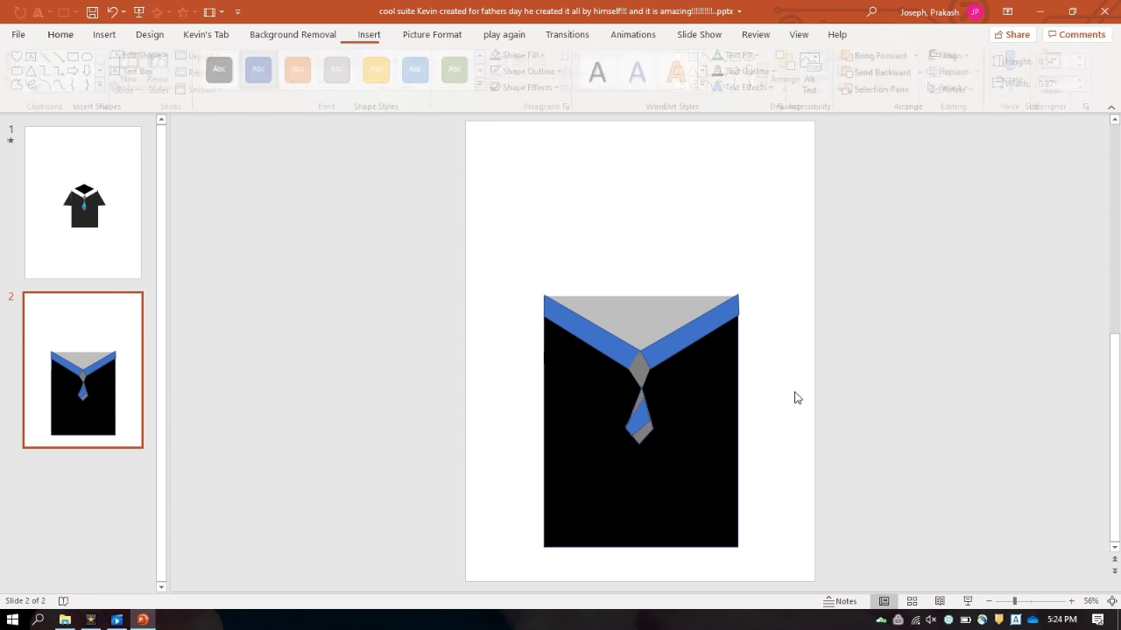
# - Fill the diagonal band on the tie tail with red and remove its outline
pyautogui.click(639, 417)
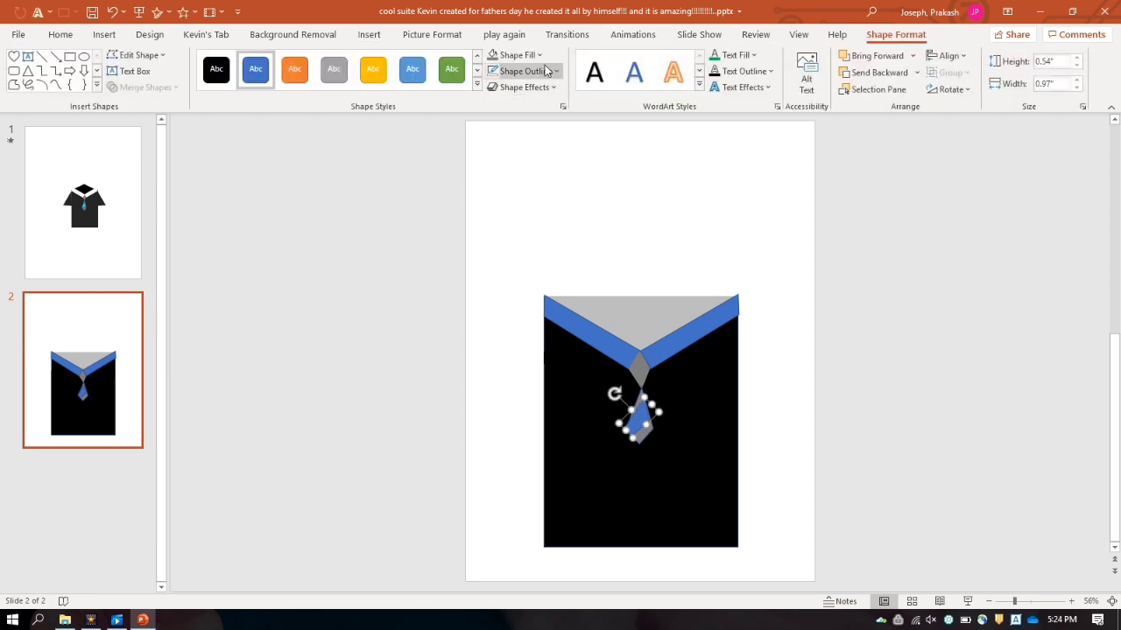
pyautogui.click(538, 55)
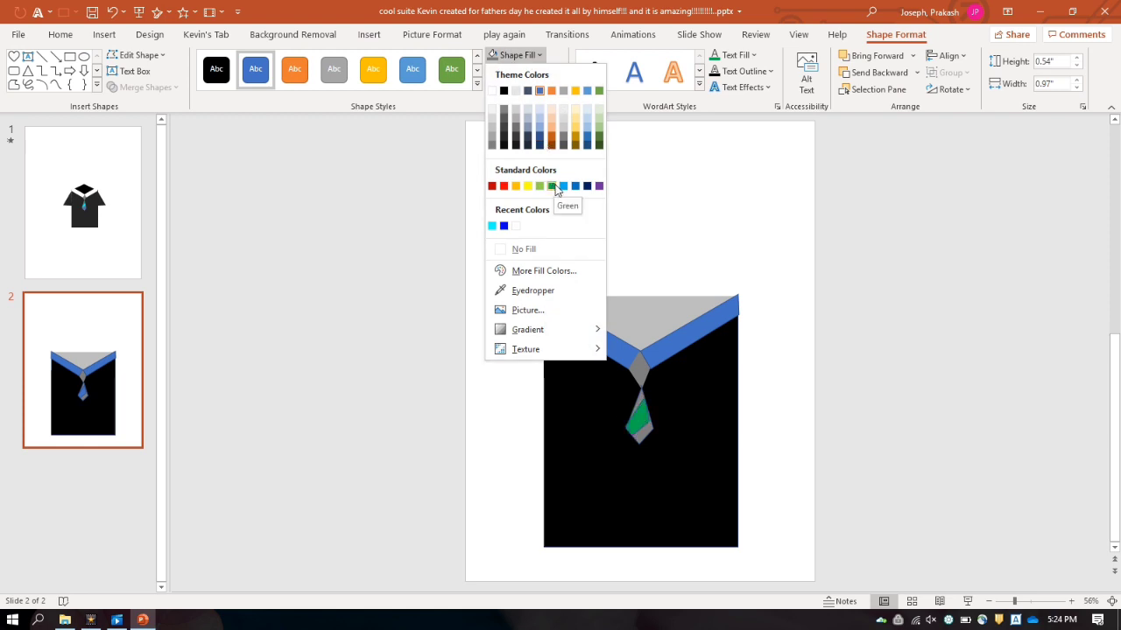
pyautogui.click(503, 186)
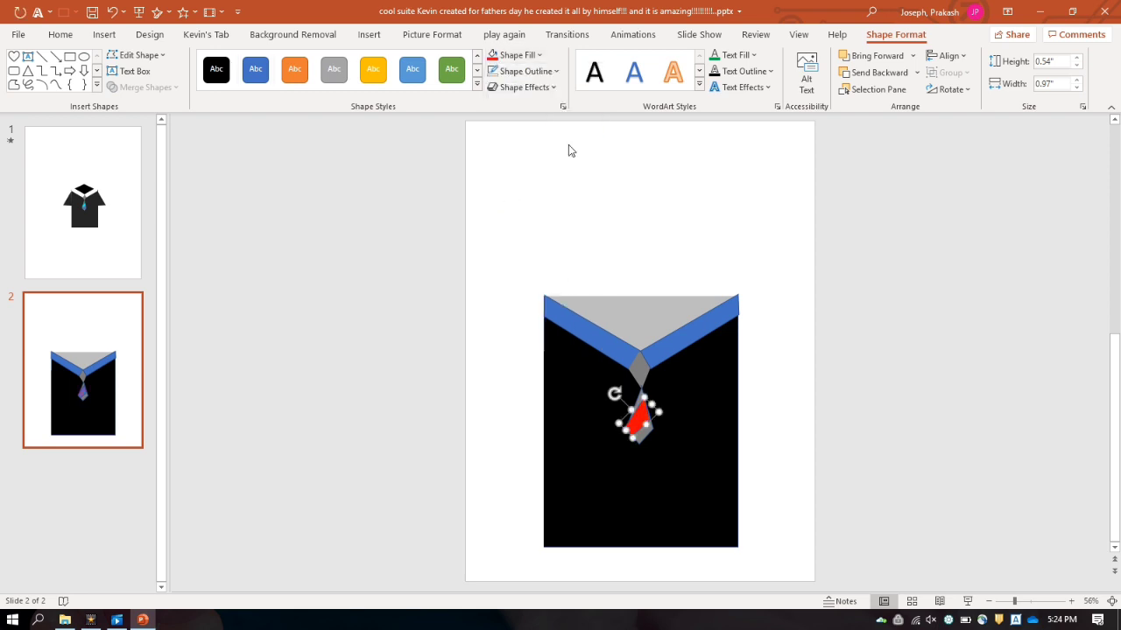
pyautogui.click(540, 72)
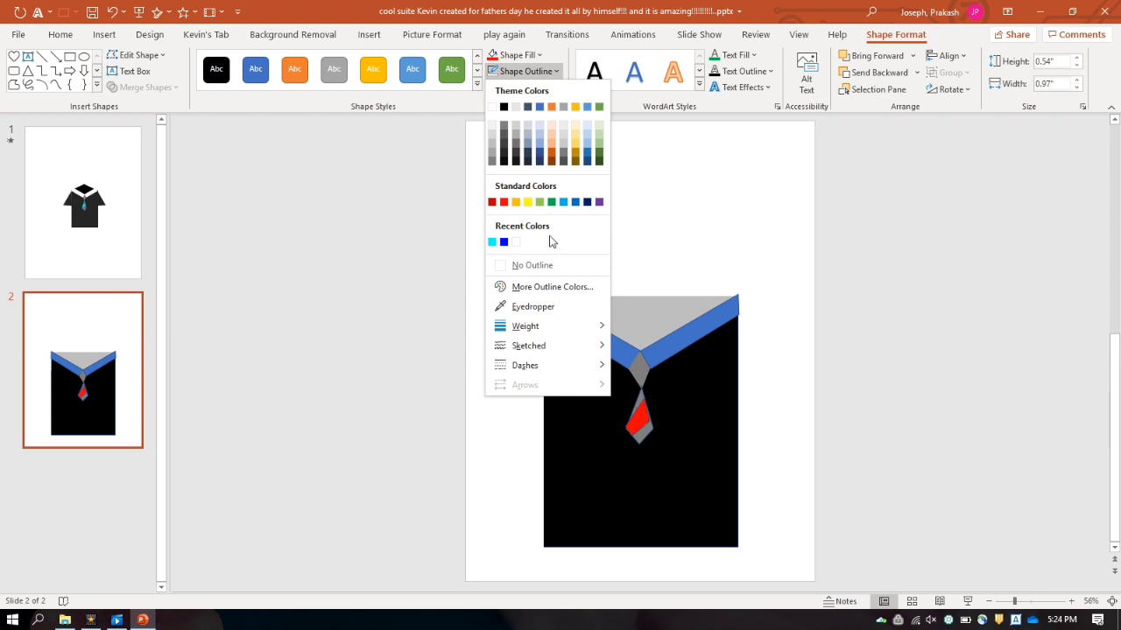
pyautogui.click(558, 274)
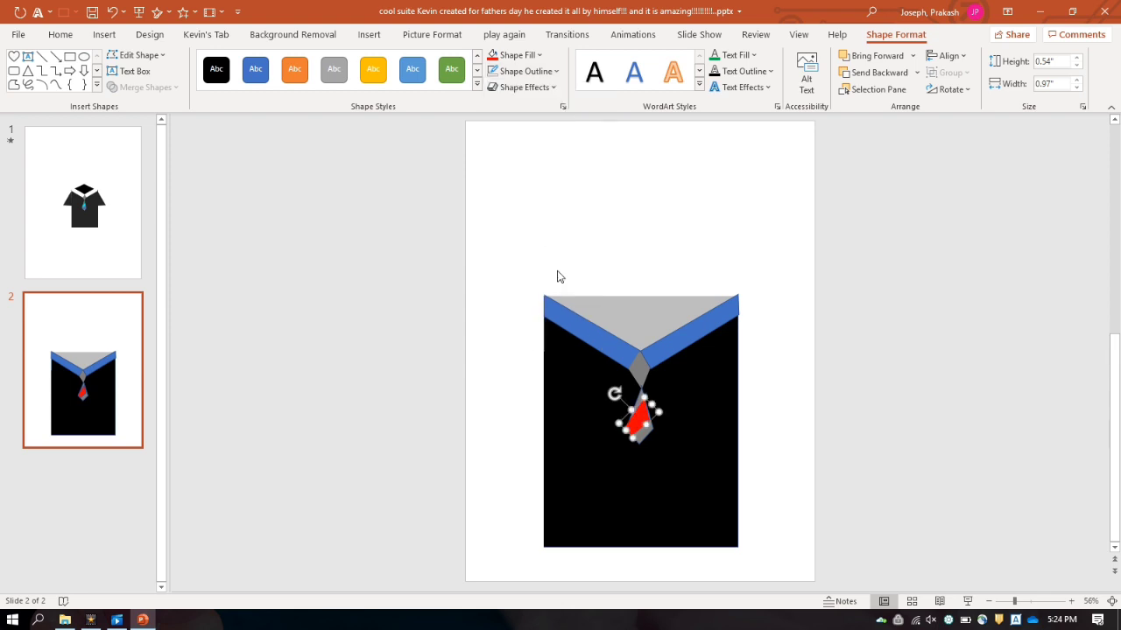
# - Nudge the red diagonal band slightly to the right on the tie tail to line it up with the tail's edges
pyautogui.click(770, 388)
pyautogui.click(648, 415)
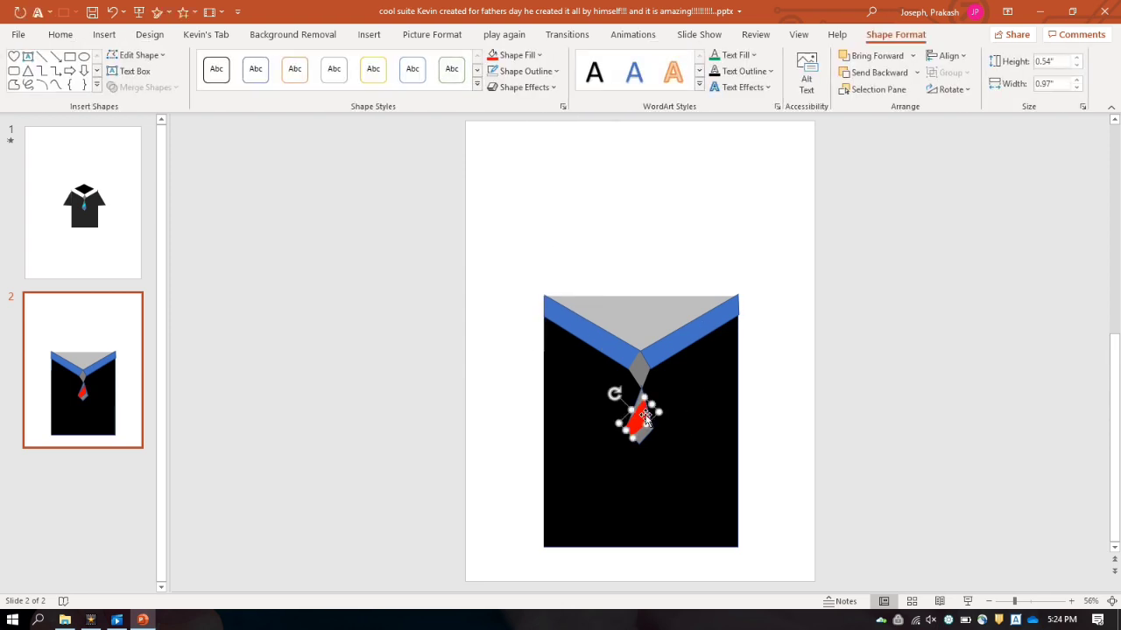
pyautogui.click(607, 417)
pyautogui.rightClick(641, 415)
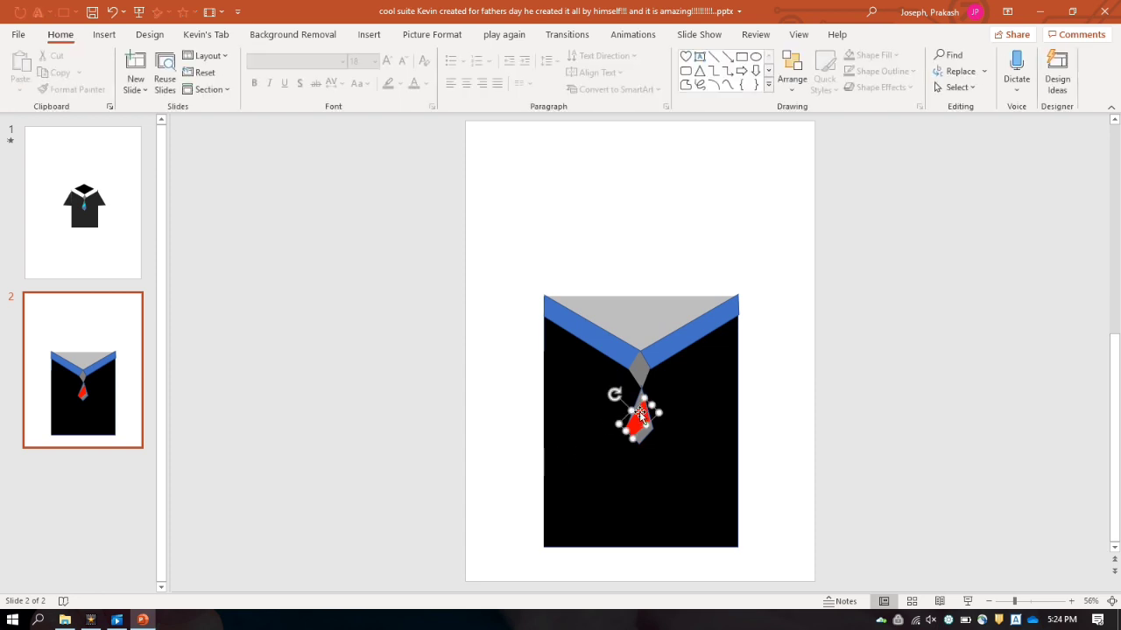
pyautogui.click(803, 388)
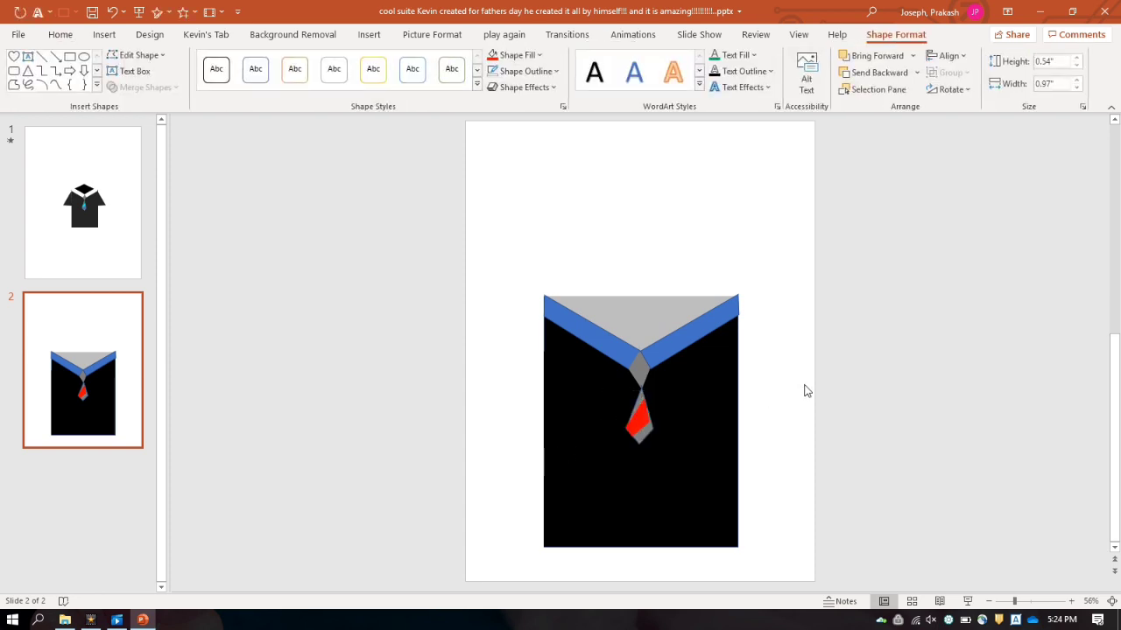
pyautogui.click(638, 422)
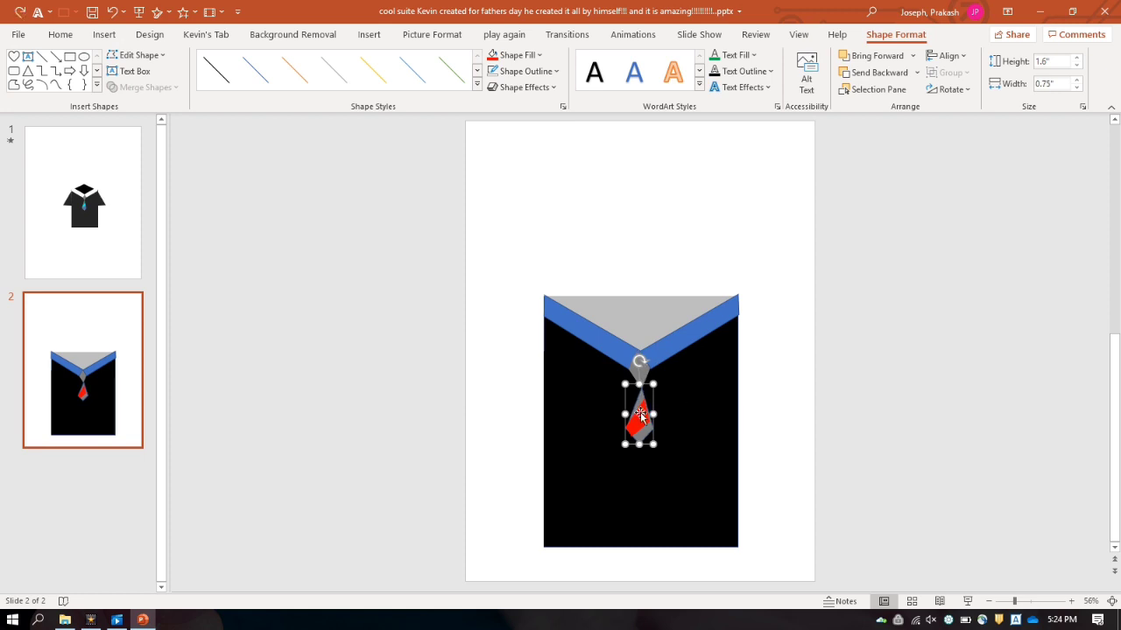
pyautogui.click(643, 418)
pyautogui.moveTo(652, 406); pyautogui.dragTo(656, 407)
pyautogui.click(707, 389)
pyautogui.click(790, 387)
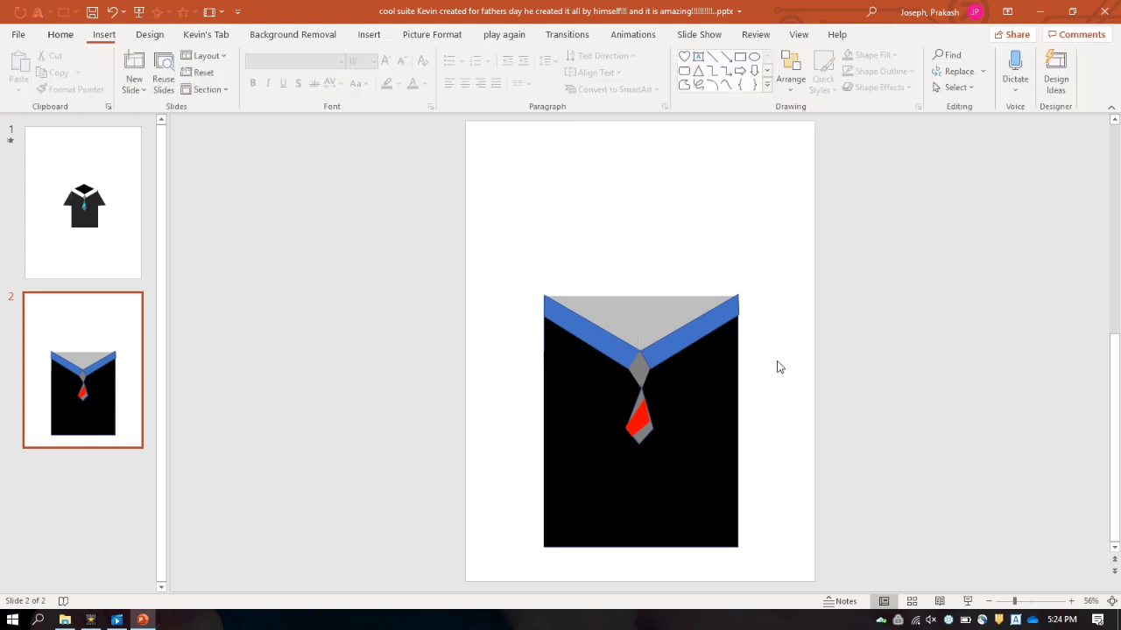
pyautogui.click(643, 418)
pyautogui.click(758, 421)
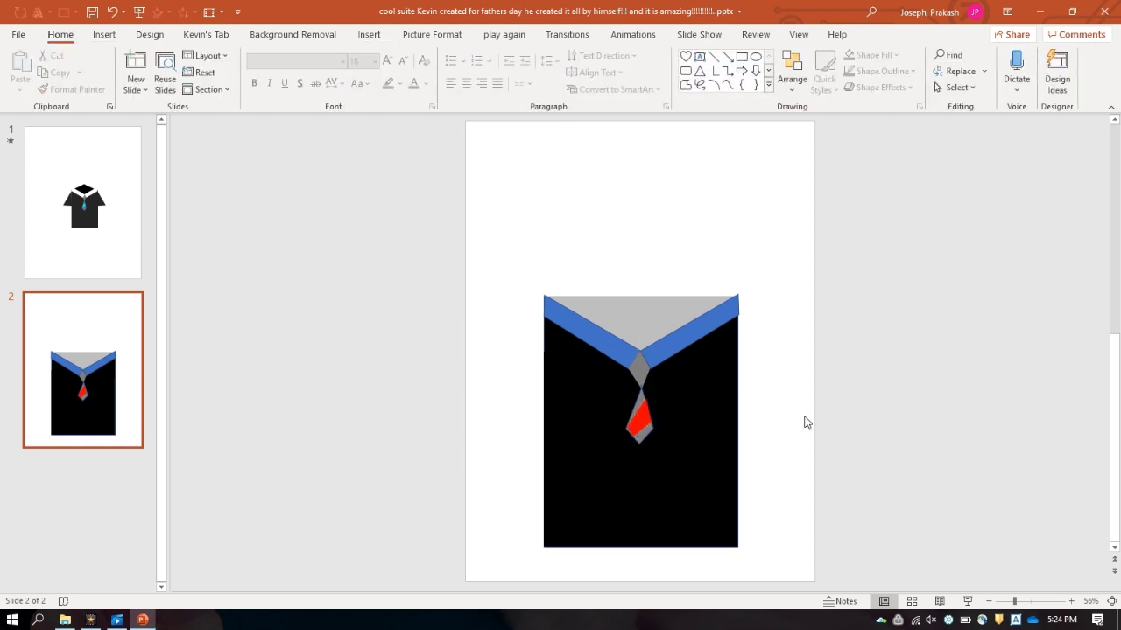
pyautogui.click(648, 417)
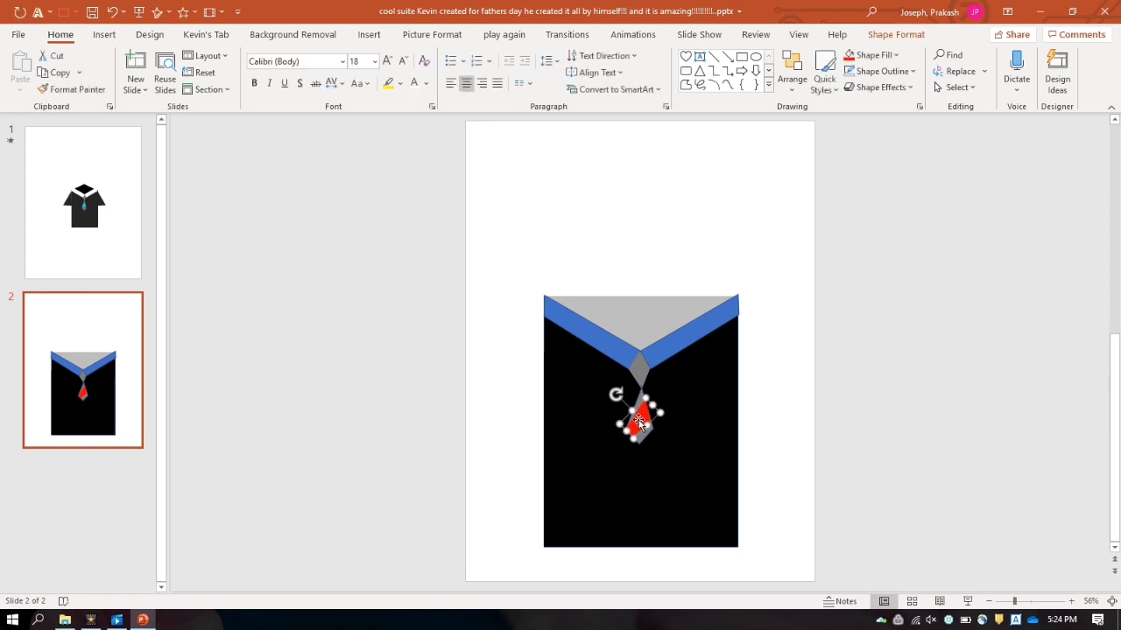
pyautogui.click(794, 455)
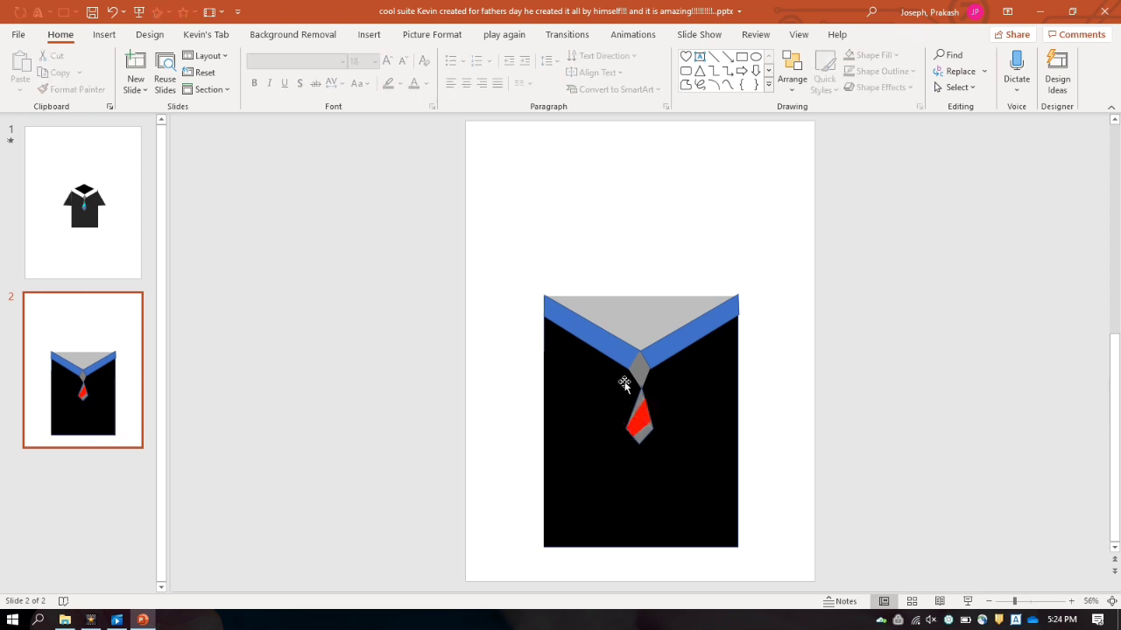
# - Fill both blue collar strips with white and remove their outlines
pyautogui.click(683, 338)
pyautogui.keyDown('shift'); pyautogui.click(609, 356); pyautogui.keyUp('shift')
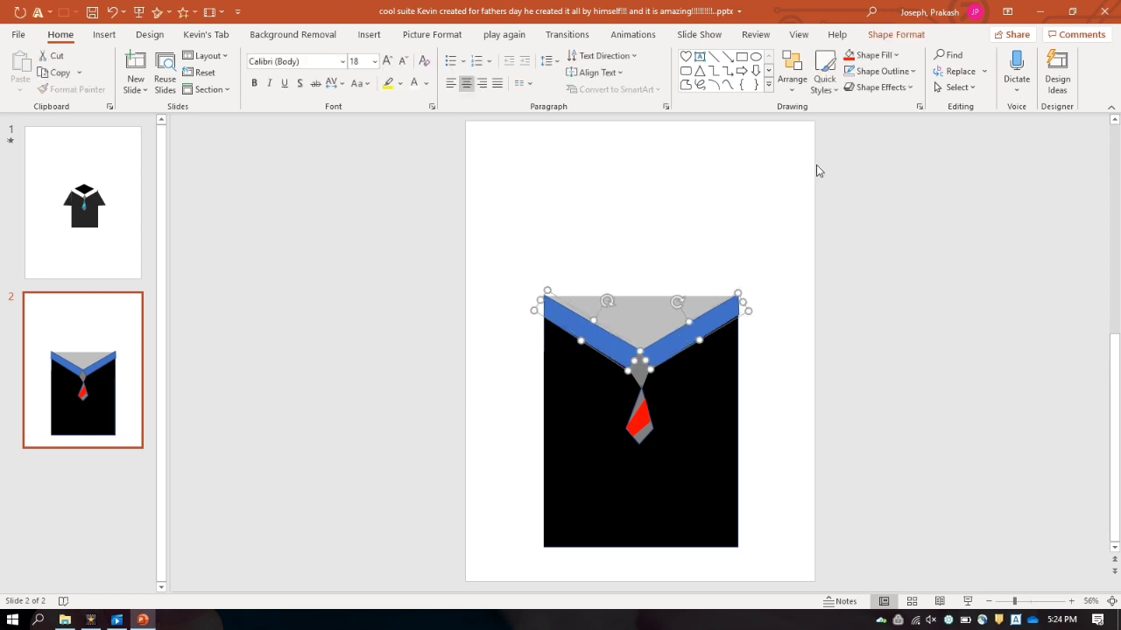
pyautogui.click(895, 34)
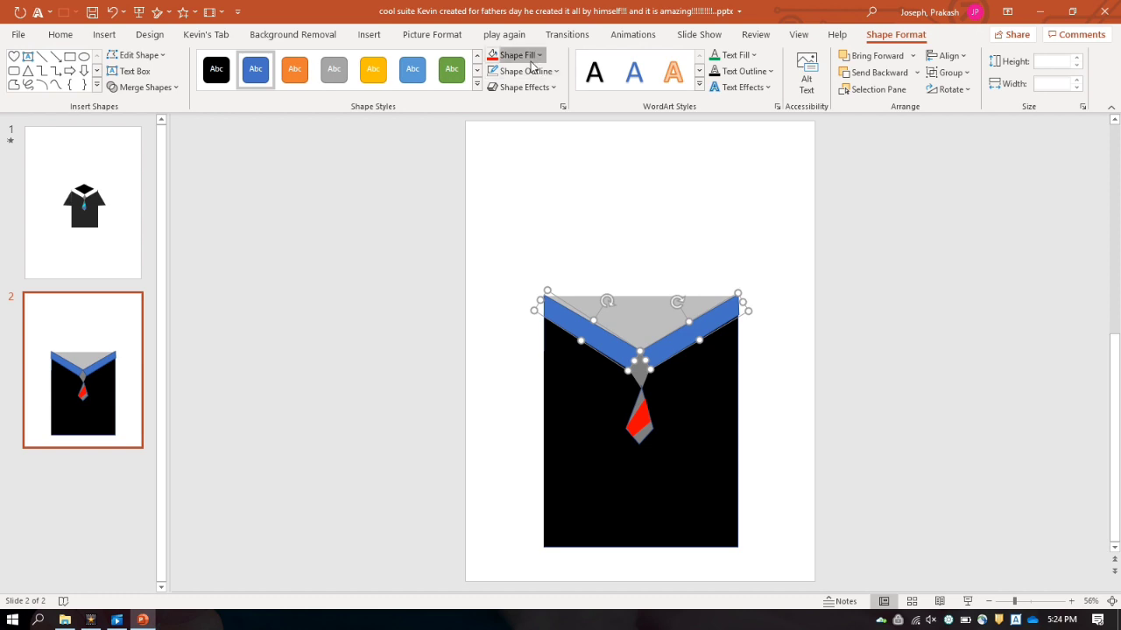
pyautogui.click(537, 55)
pyautogui.click(497, 91)
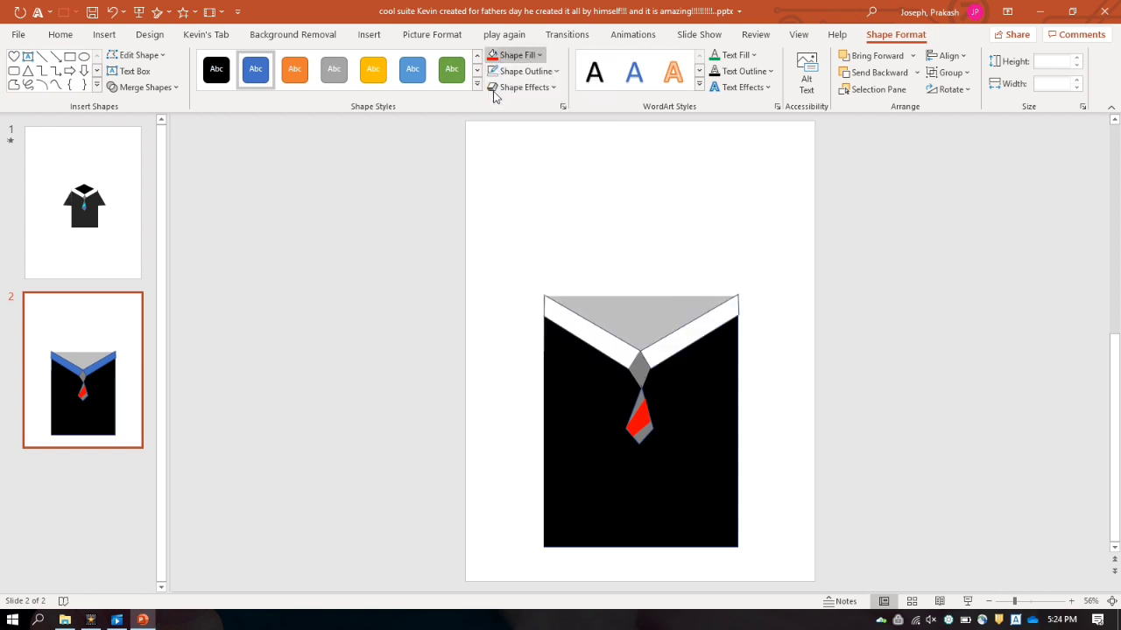
pyautogui.click(525, 71)
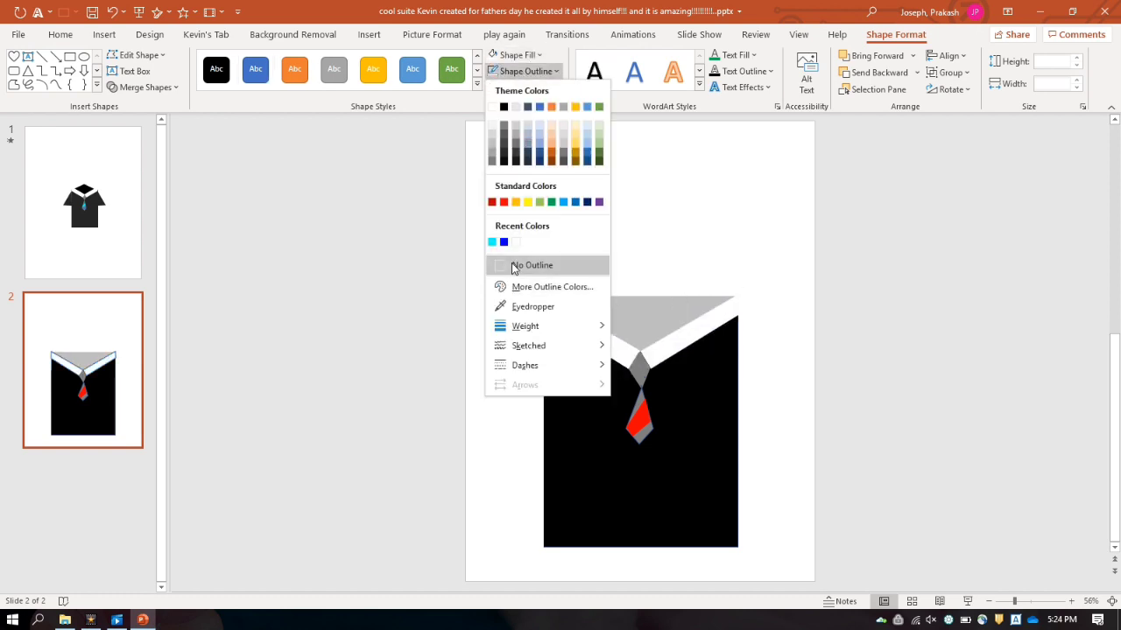
pyautogui.click(514, 265)
pyautogui.click(782, 199)
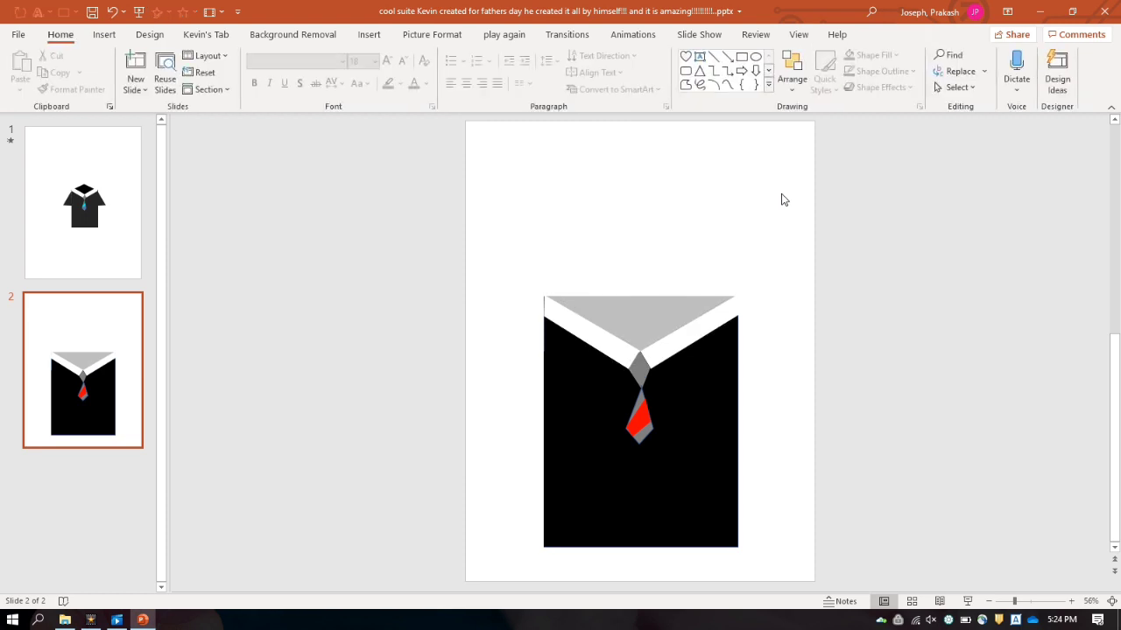